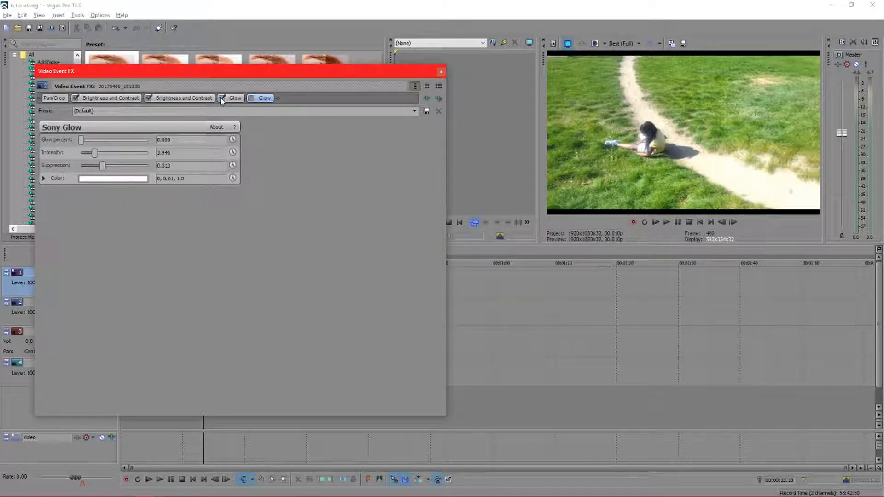
Step: Remove both Glow effects from the video event's effects chain and close the effects window
click(221, 98)
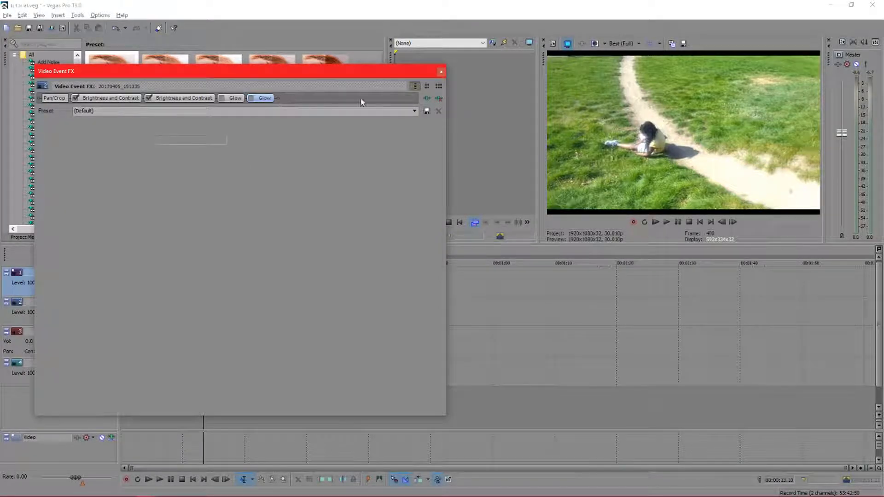
click(439, 99)
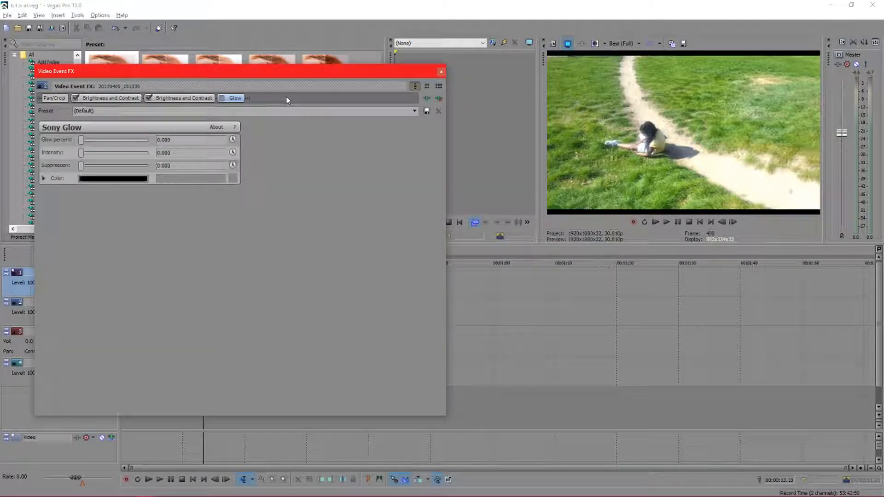
click(439, 99)
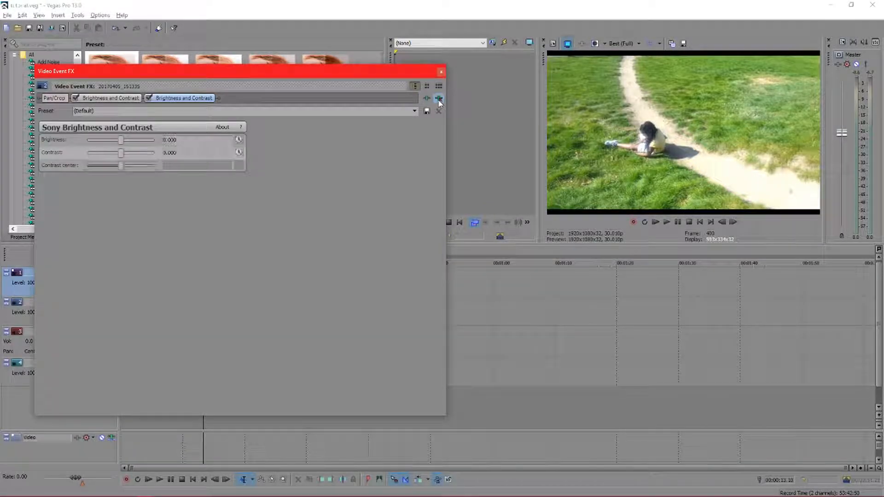
click(441, 72)
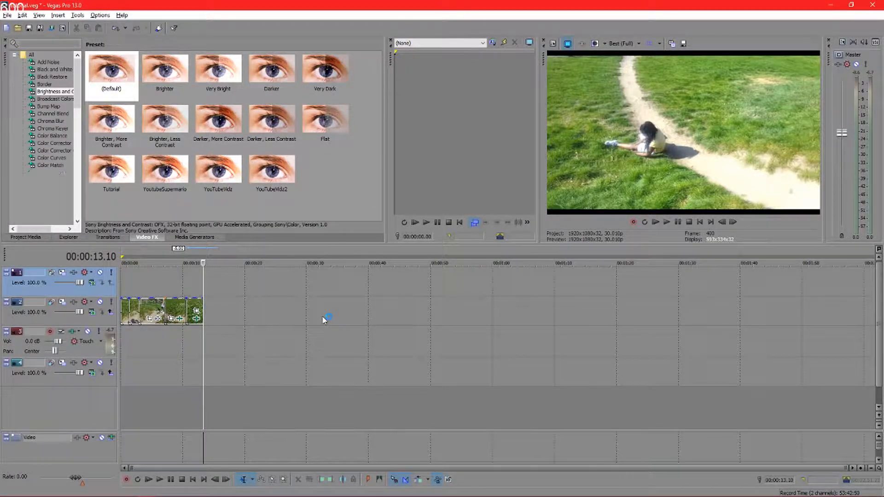
Step: Switch to PicMonkey in the browser and start a new design from a blank canvas
key(alt+Tab)
key(alt+Tab)
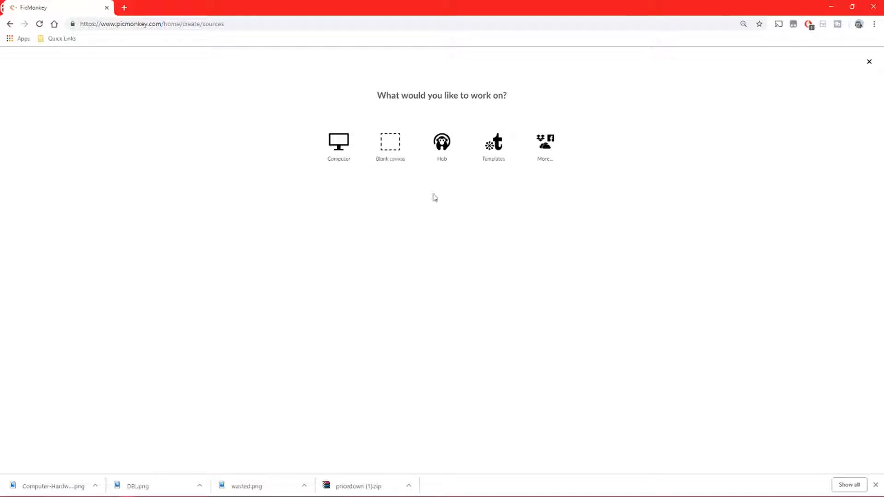
click(403, 147)
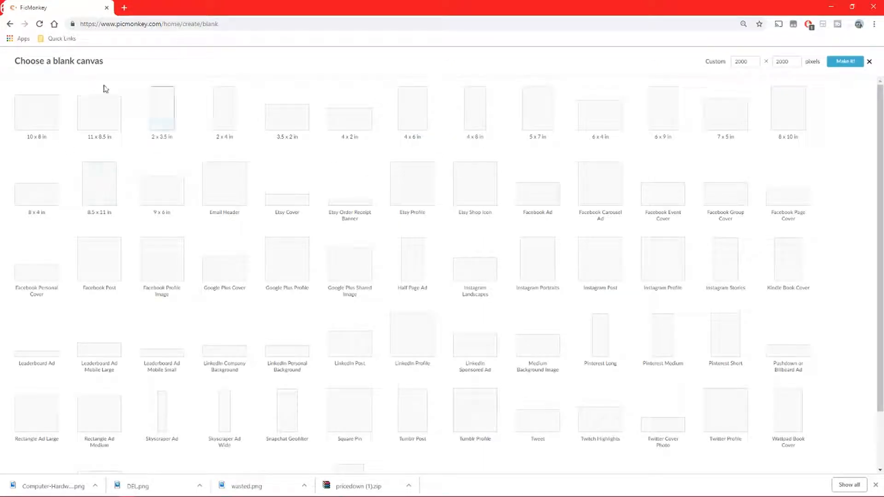
Step: Set the custom canvas size to 1920 × 1080 pixels and create the canvas
click(756, 62)
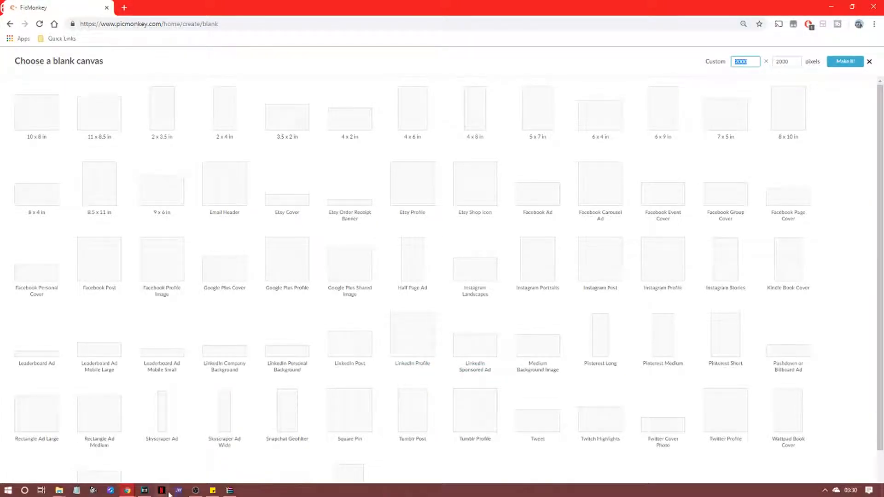
mouse_move(144, 491)
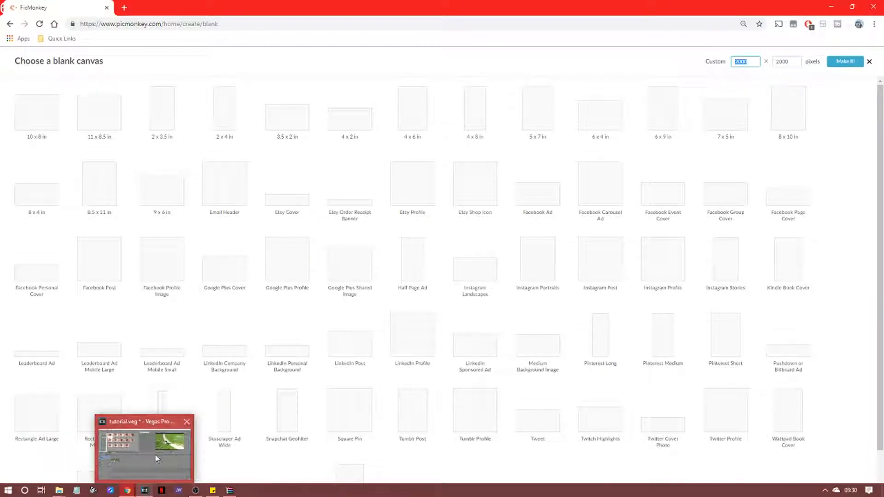
mouse_move(156, 457)
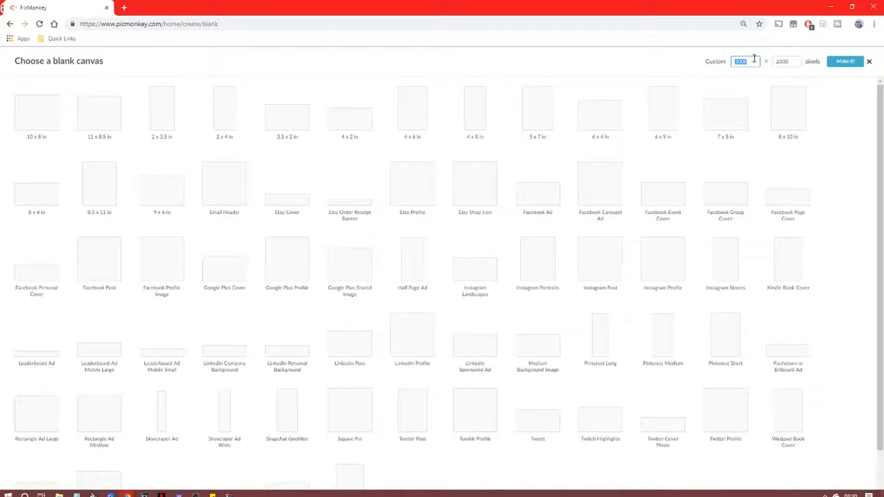
click(750, 60)
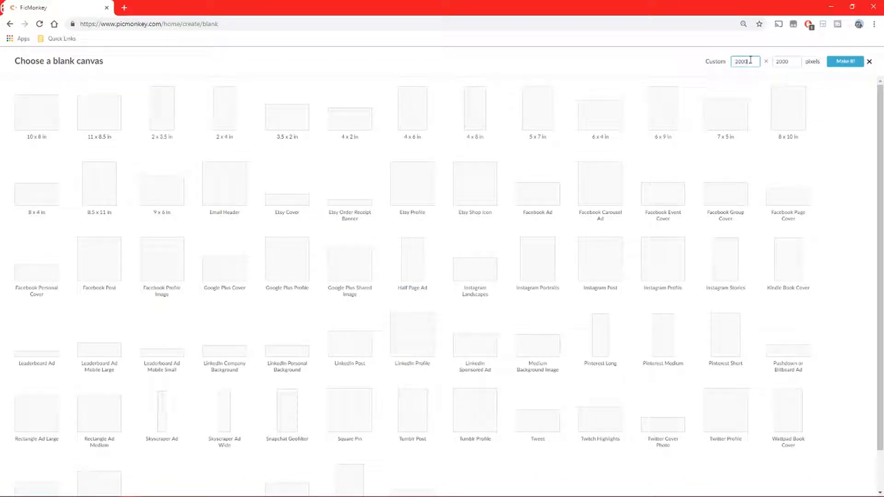
key(BackSpace)
key(BackSpace)
key(BackSpace)
key(BackSpace)
text(1920)
key(Tab)
text(108)
key(BackSpace)
key(BackSpace)
click(853, 59)
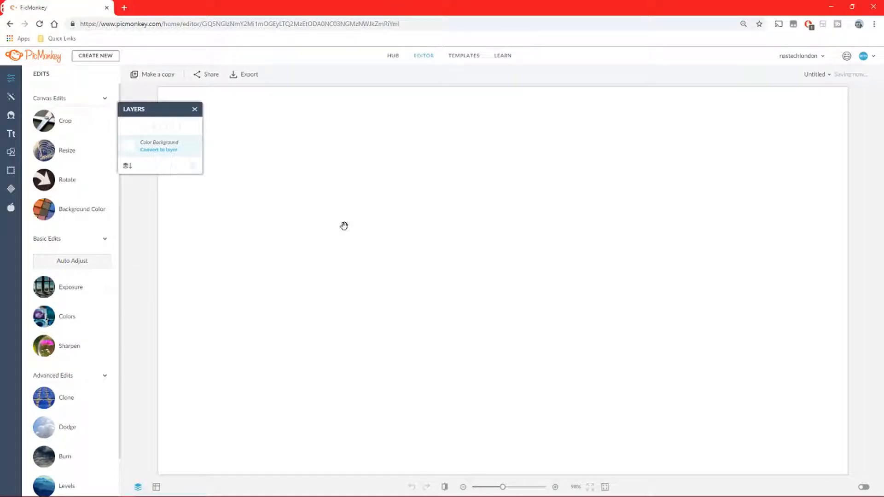
Step: Make the canvas background transparent and apply the change
click(67, 208)
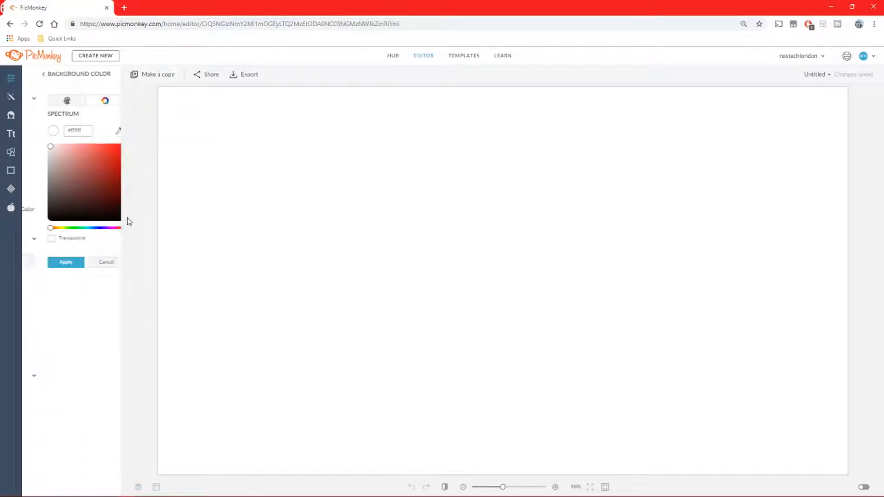
click(58, 238)
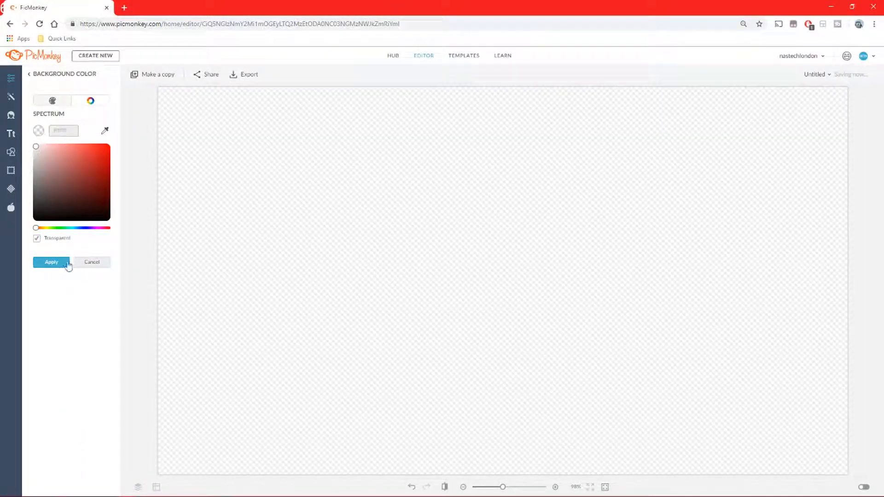
click(67, 262)
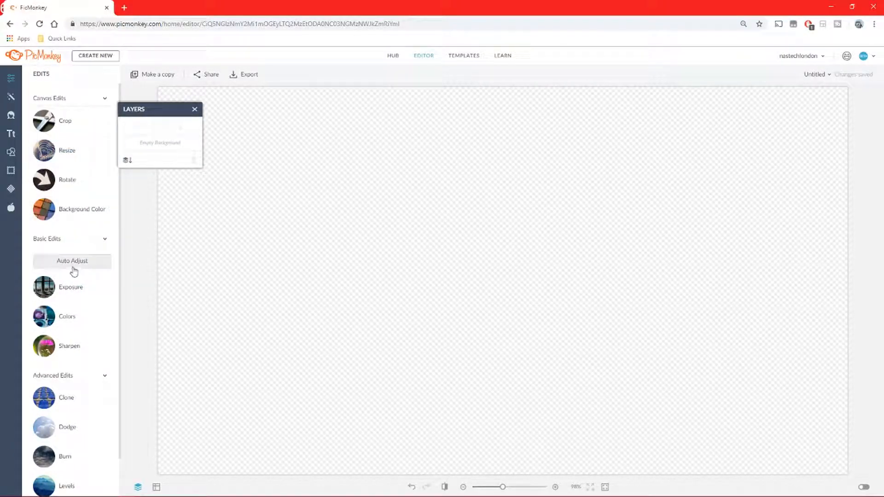
Step: Add a text layer reading "wasted" in the Pricedown Black font
click(11, 134)
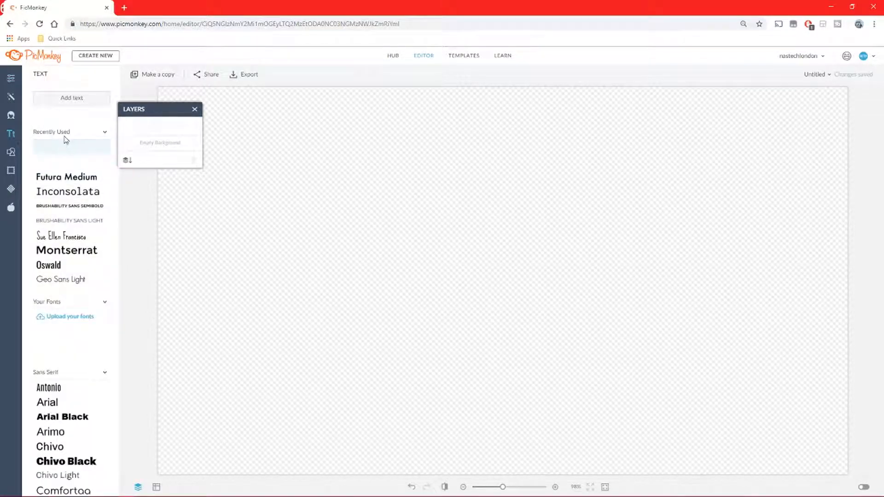
click(65, 162)
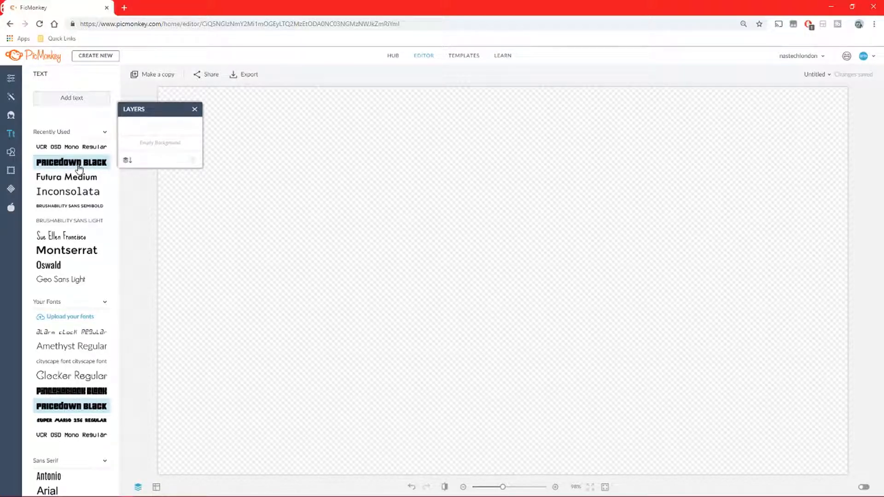
click(60, 101)
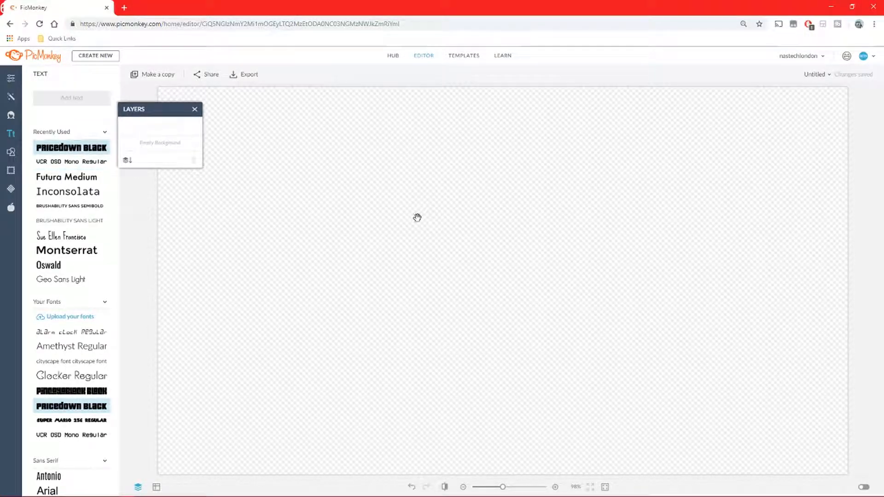
click(542, 284)
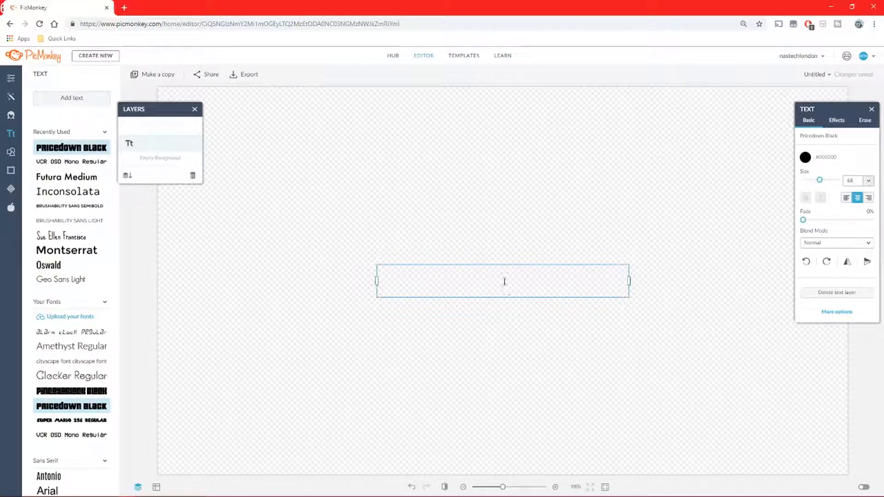
text(wasted)
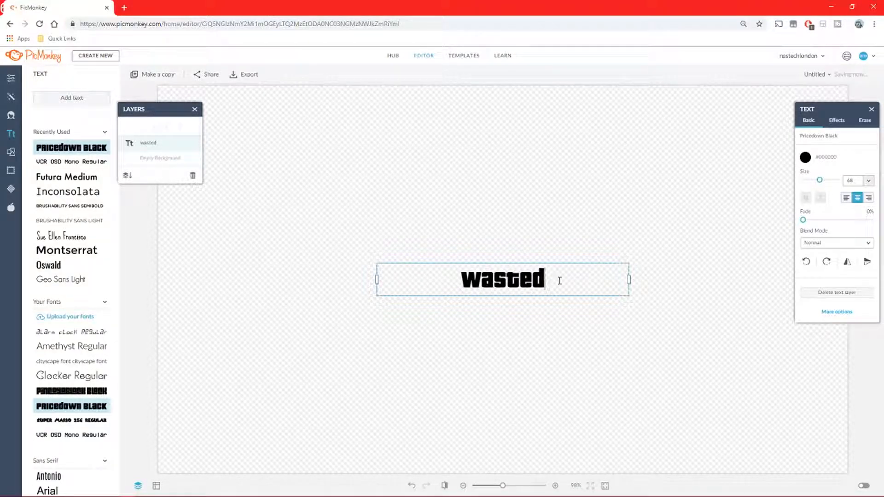
Step: Enlarge the "wasted" text to about size 124 and position it near the middle of the canvas
drag(559, 280, 444, 295)
click(469, 324)
drag(622, 296, 843, 424)
drag(550, 293, 490, 260)
scroll(473, 280, down, 2)
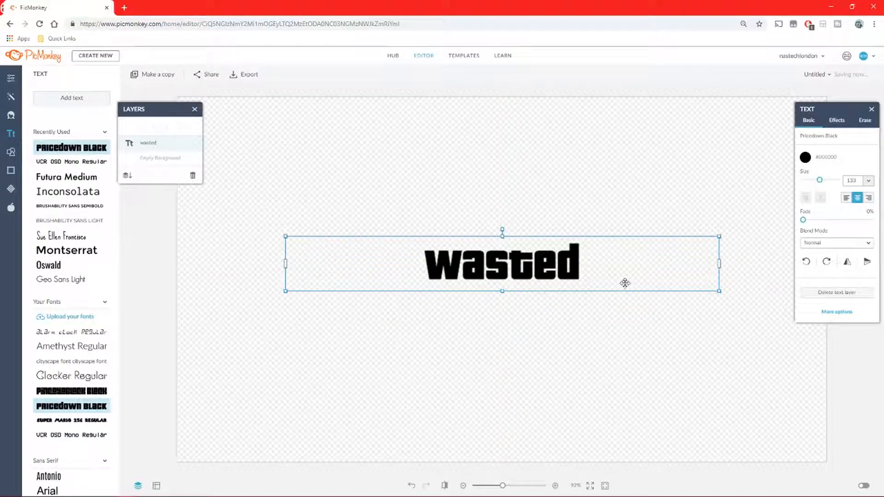
drag(719, 291, 690, 281)
drag(563, 267, 578, 270)
click(564, 304)
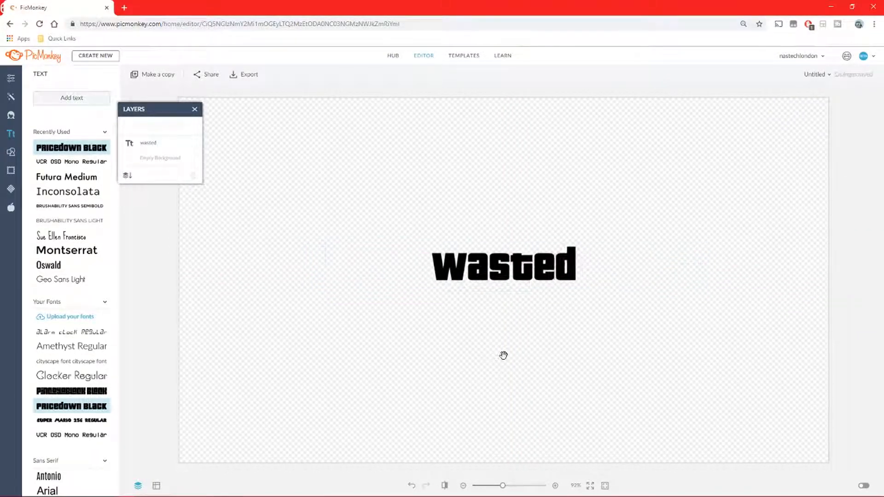
Step: Change the "wasted" text color to pure red, #FF0000
click(533, 283)
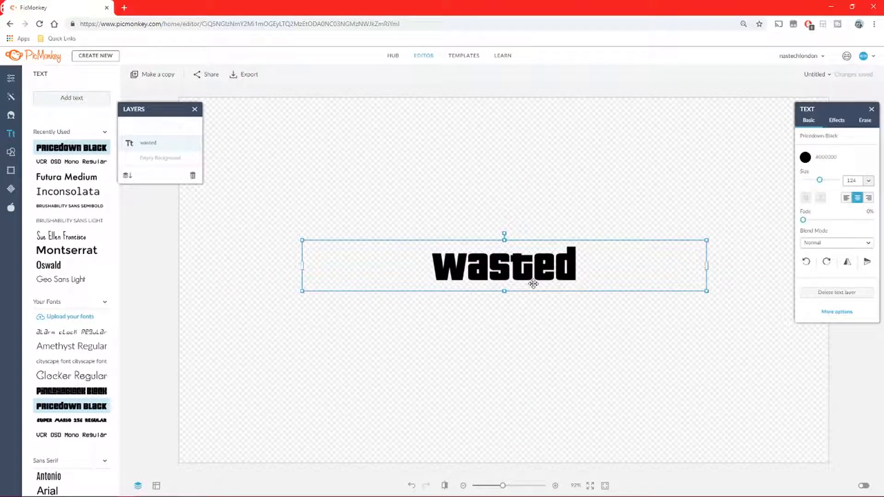
click(805, 159)
click(871, 224)
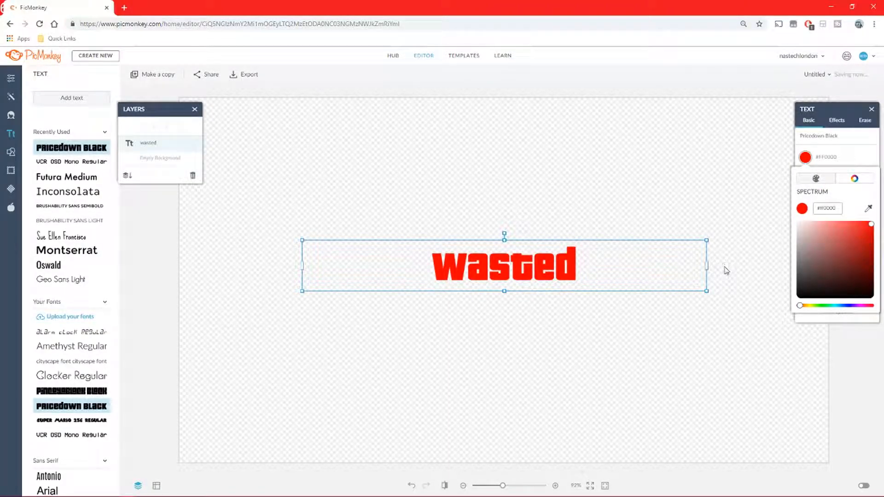
click(734, 348)
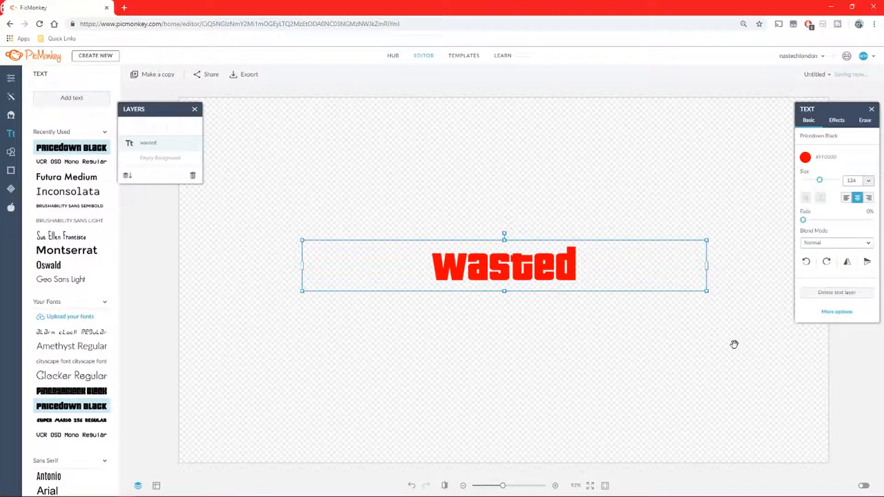
Step: Add a black drop shadow to the text with angle 0°, distance 0, scale 106%, both blurs 0, intensity 20% and fade 2%
click(837, 120)
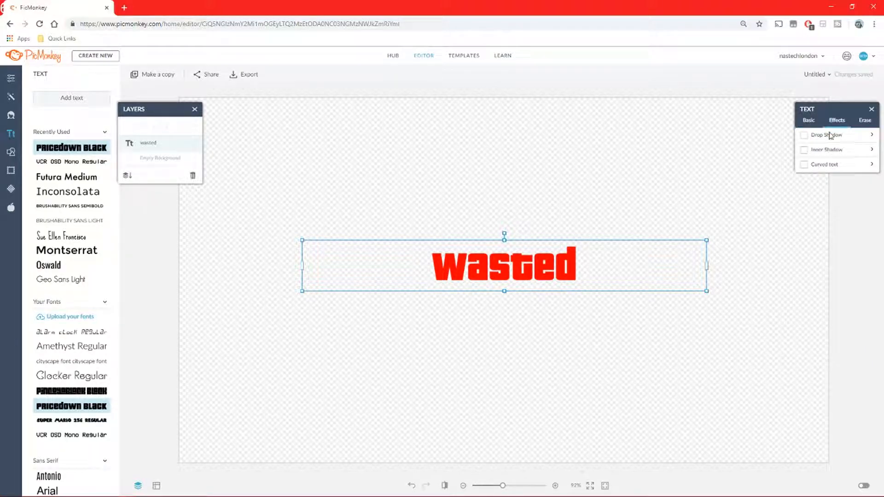
click(804, 136)
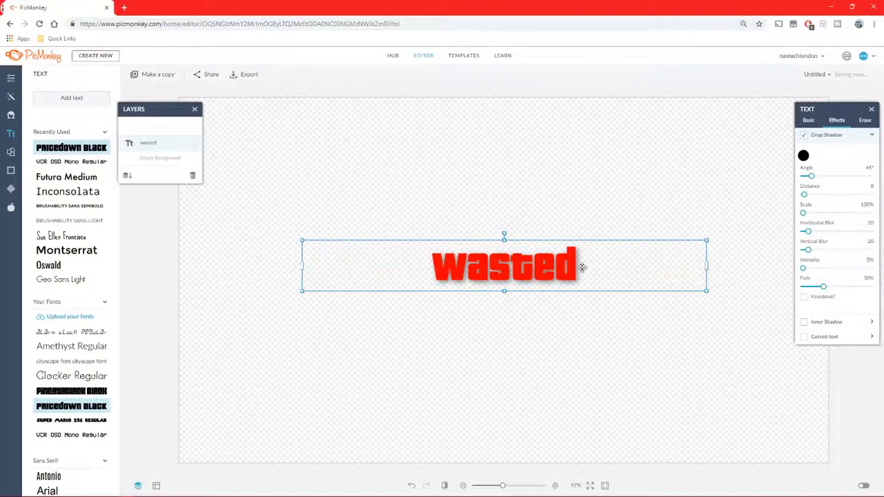
drag(811, 177, 802, 177)
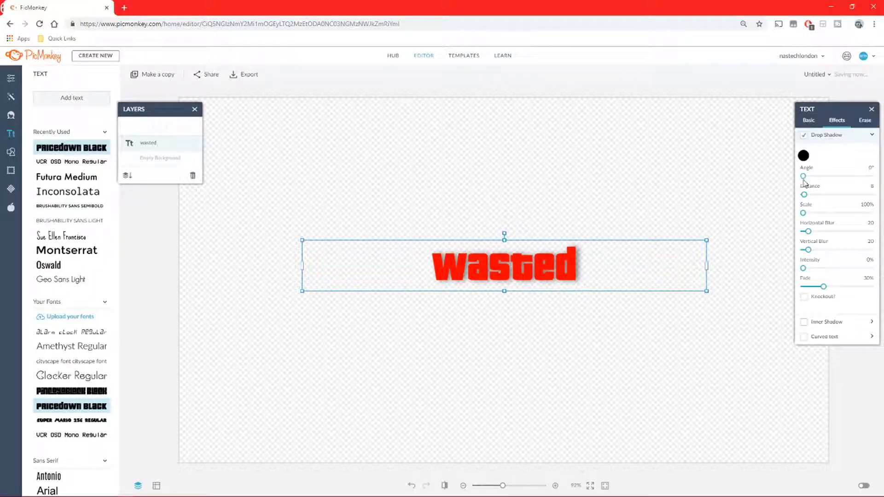
drag(804, 195, 782, 246)
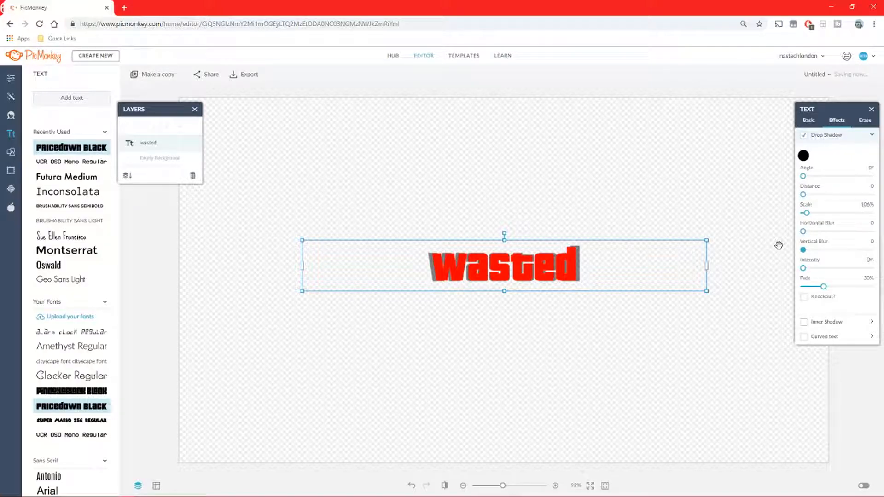
drag(823, 287, 816, 269)
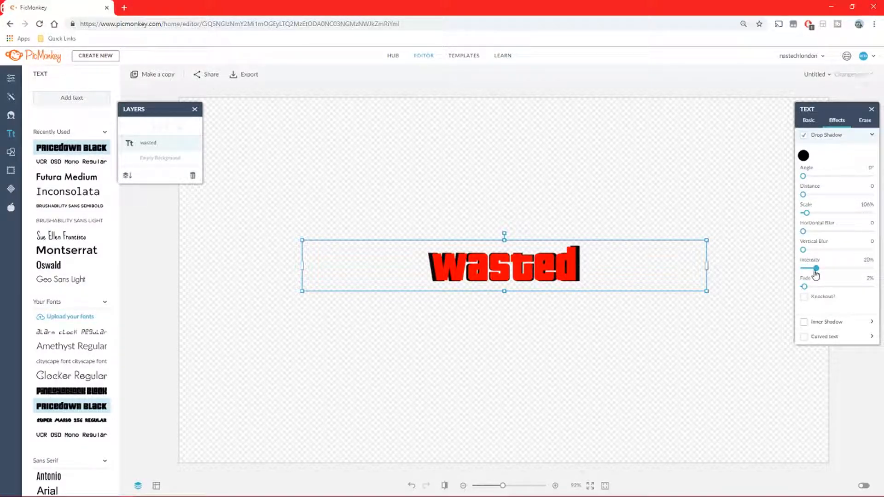
Step: Adjust the drop shadow to 103% scale, vertical blur 17 and horizontal blur 13
drag(804, 213, 803, 182)
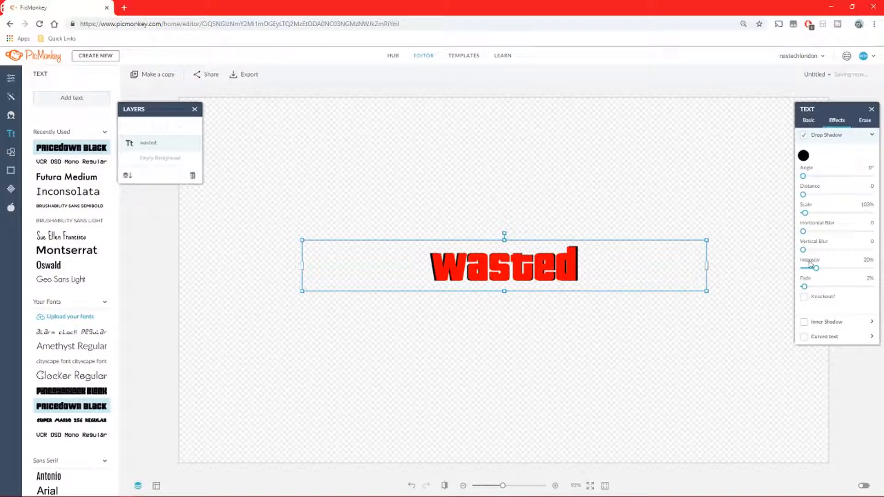
drag(803, 250, 807, 251)
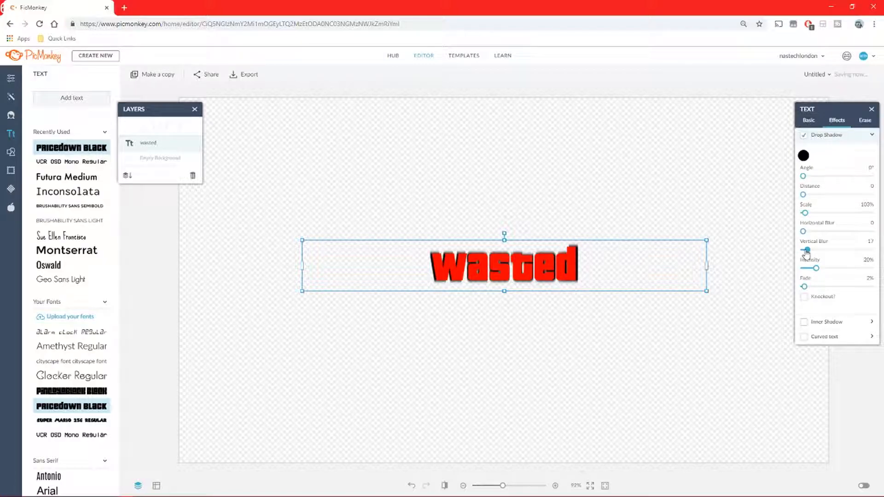
drag(803, 231, 804, 235)
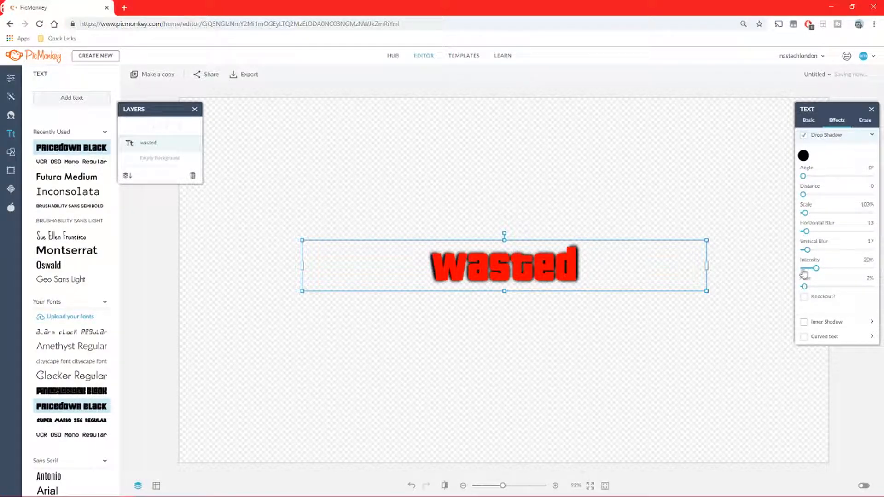
Step: Add a black inner shadow to the text with angle 0°, distance 3, horizontal blur 17, vertical blur 14 and fade 12%
click(804, 322)
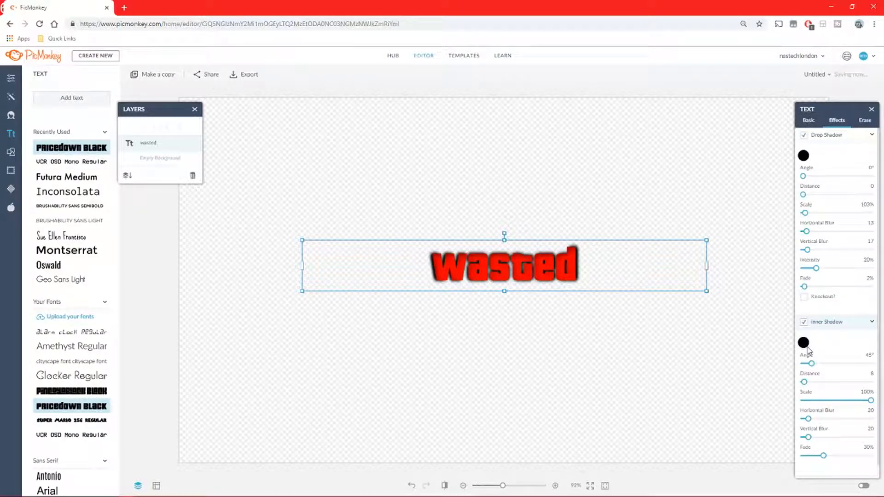
drag(810, 364, 798, 363)
drag(803, 382, 799, 384)
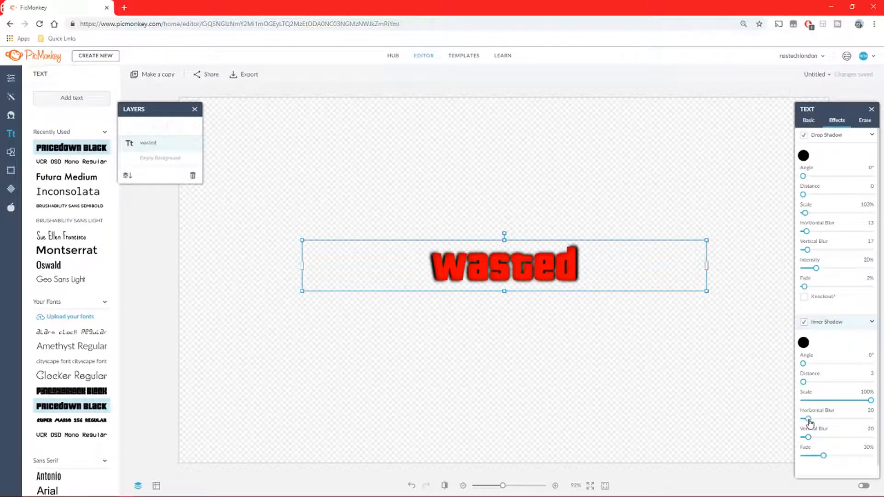
mouse_move(808, 419)
mouse_down()
mouse_move(870, 416)
mouse_move(727, 411)
mouse_move(820, 414)
mouse_move(808, 417)
mouse_up()
drag(808, 438, 811, 440)
drag(810, 459, 809, 461)
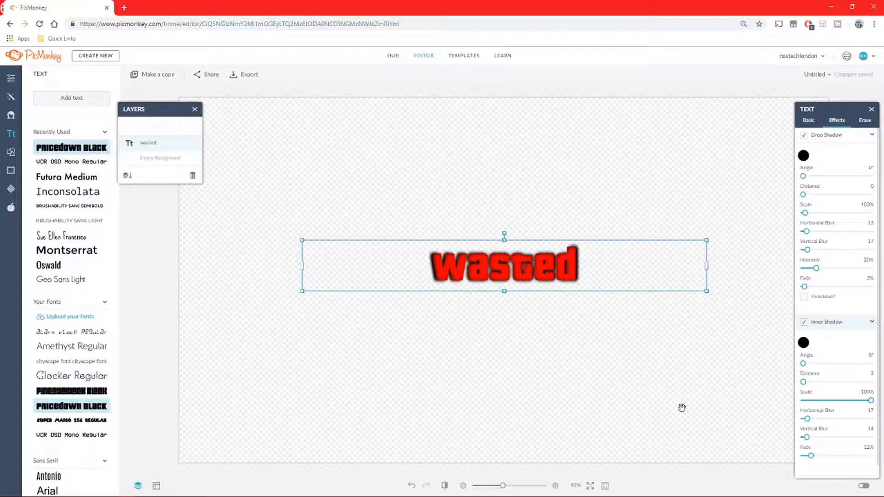
Step: Export the graphic as wasted2.png at 1920 × 1080 px and show the downloaded file in its folder
click(676, 380)
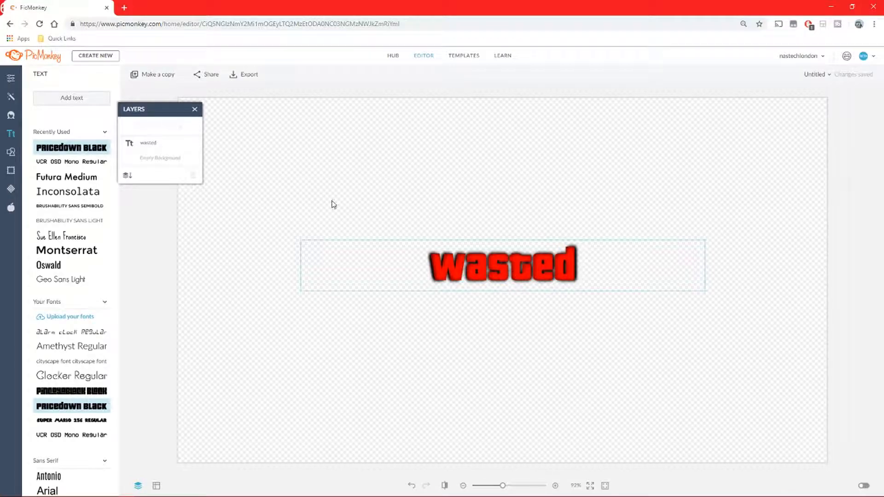
click(243, 74)
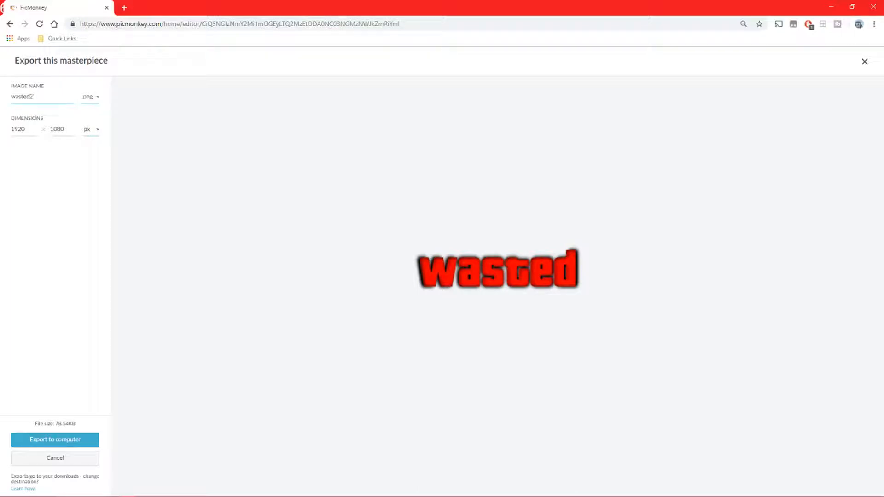
click(65, 442)
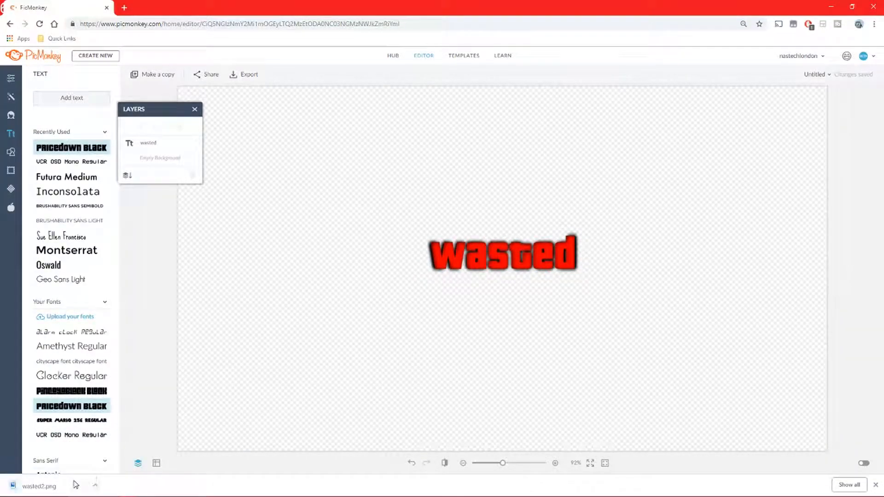
click(97, 488)
click(108, 452)
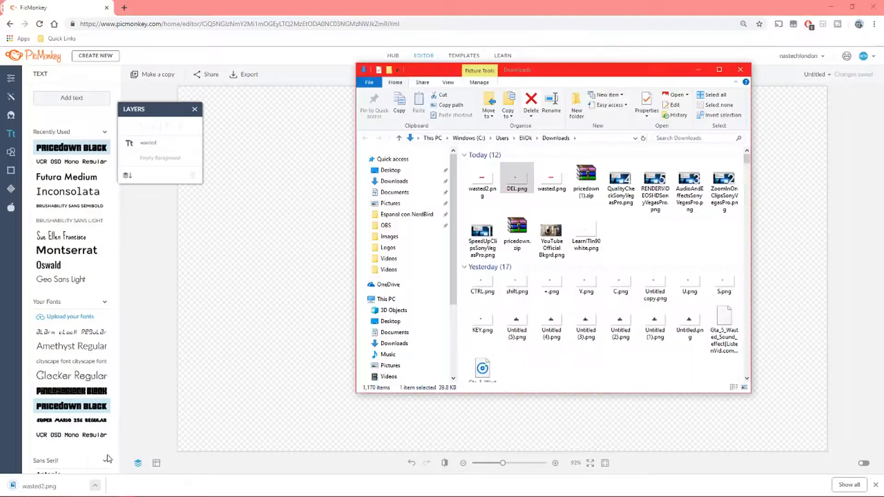
Step: Import wasted2.png from the Downloads folder into the Vegas Pro timeline, placing it after the last video clip
key(alt+Tab)
key(alt+Tab)
key(alt+Tab)
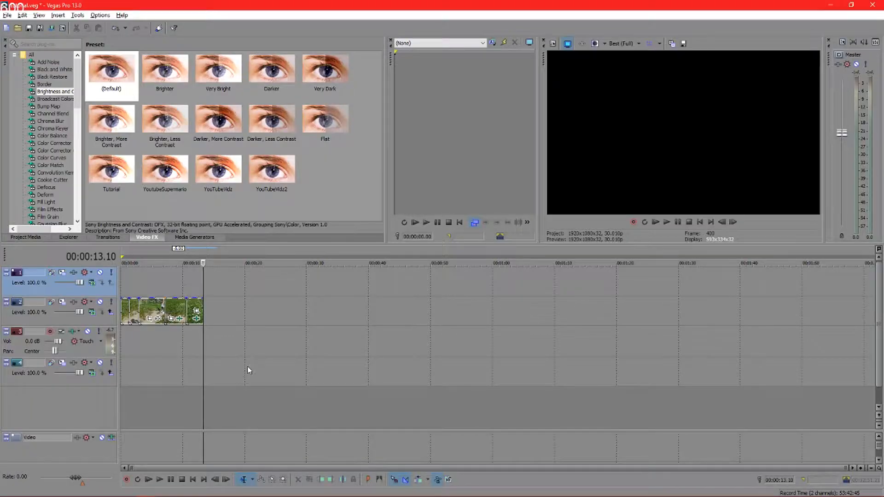
key(alt+Tab)
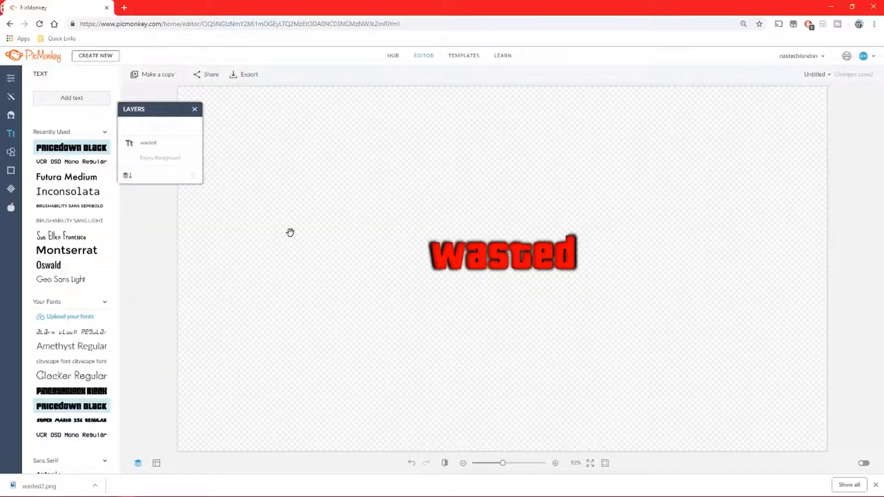
key(alt+Tab)
key(alt+Tab)
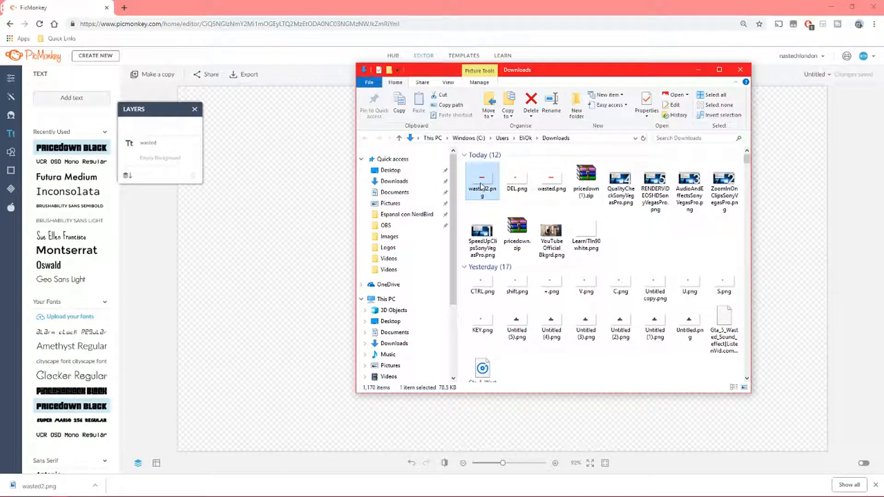
key(alt+Tab)
key(alt+Tab)
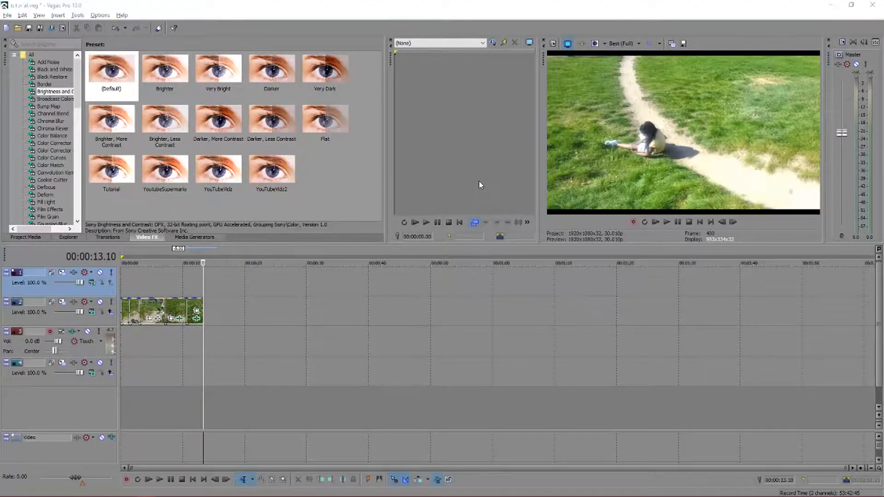
key(alt+Tab)
drag(476, 186, 224, 335)
click(223, 340)
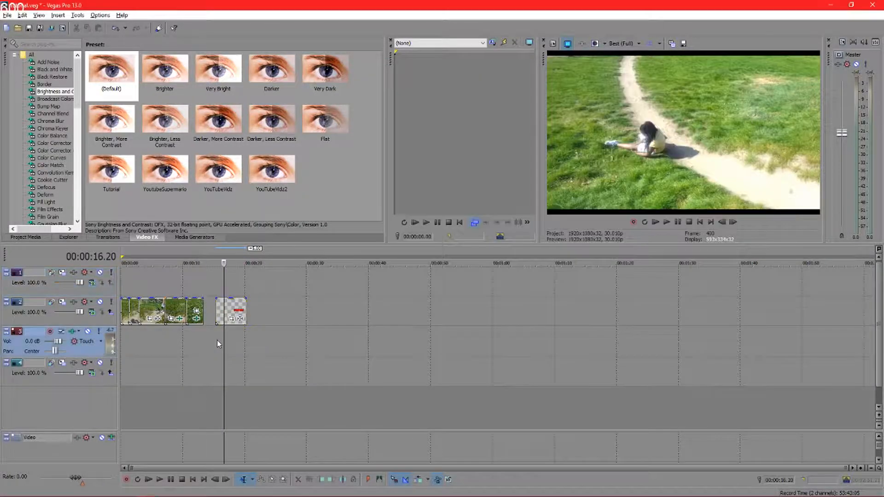
Step: Move the "wasted" graphic to the empty track above the video, aligned with the start of the last clip
click(205, 340)
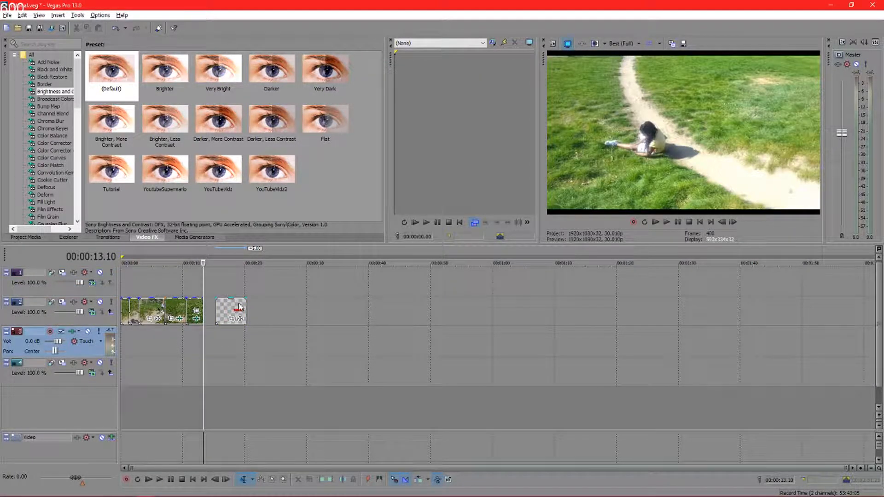
drag(238, 305, 207, 280)
drag(231, 317, 201, 289)
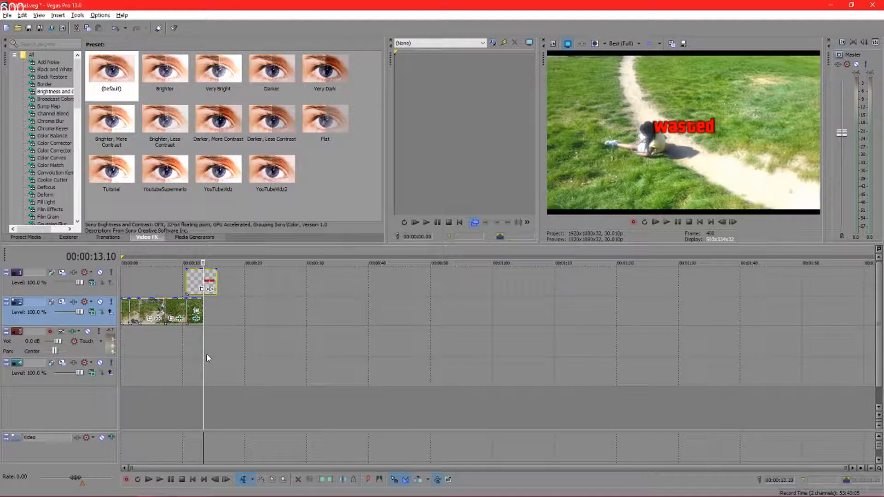
Step: Add the "wasted" sound effect from its file folder to the audio track beneath the end of the video
key(alt+Tab)
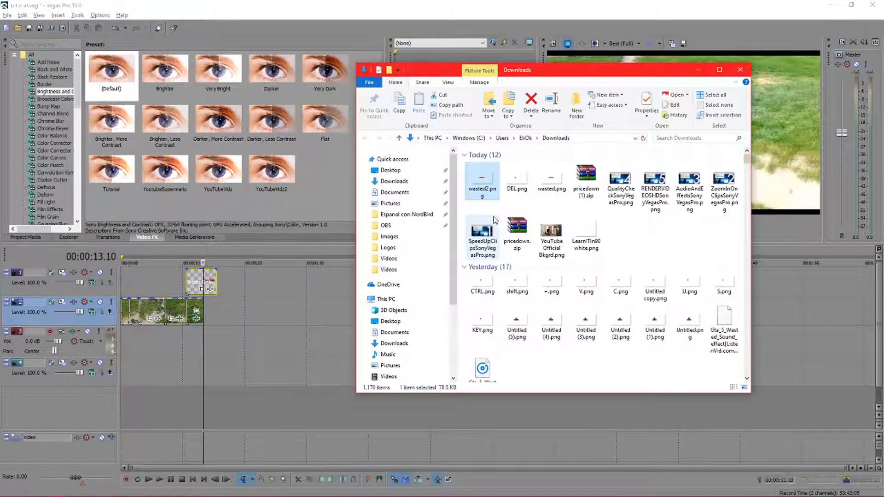
key(alt+Tab)
key(alt+Tab)
key(alt+Tab)
key(alt+Tab)
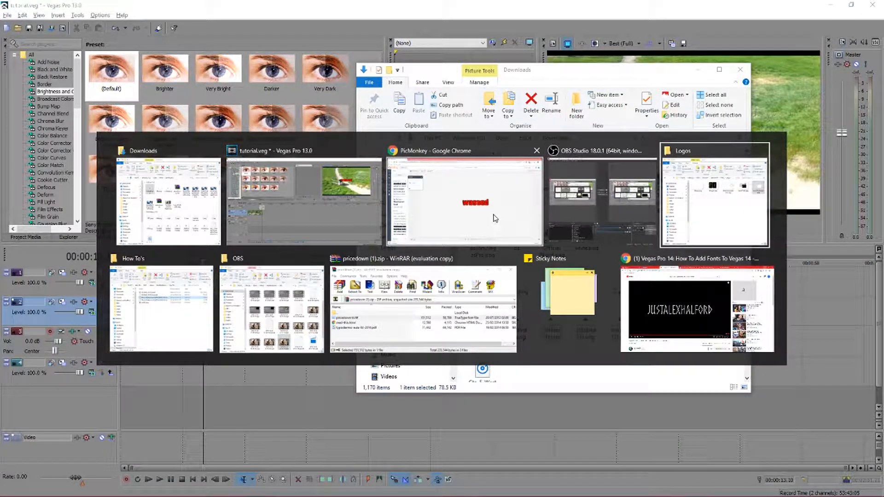
key(alt+Tab)
drag(412, 247, 194, 332)
click(171, 346)
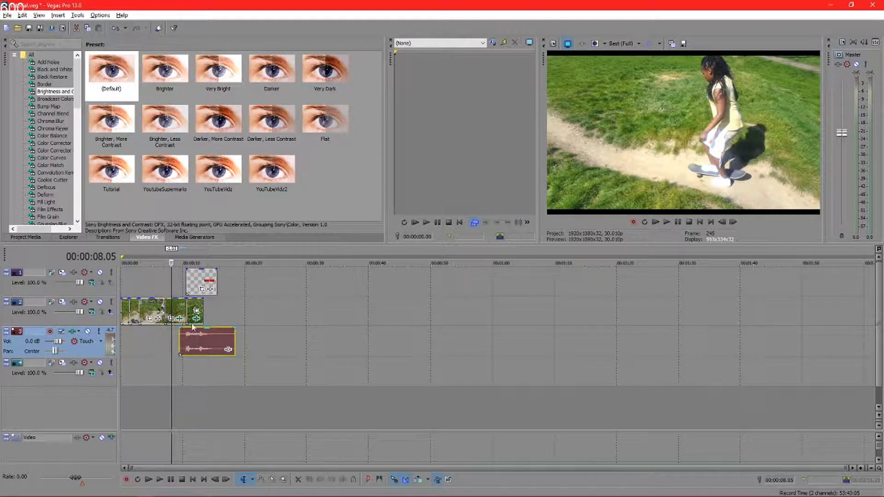
Step: Align the sound effect's first peak with the start of the last clip and the "wasted" graphic
click(192, 314)
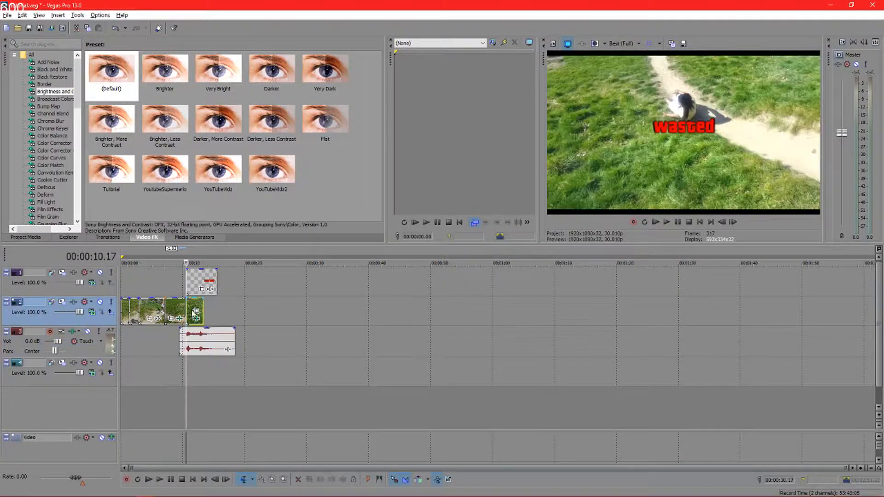
scroll(191, 315, up, 5)
click(502, 351)
drag(502, 353, 505, 352)
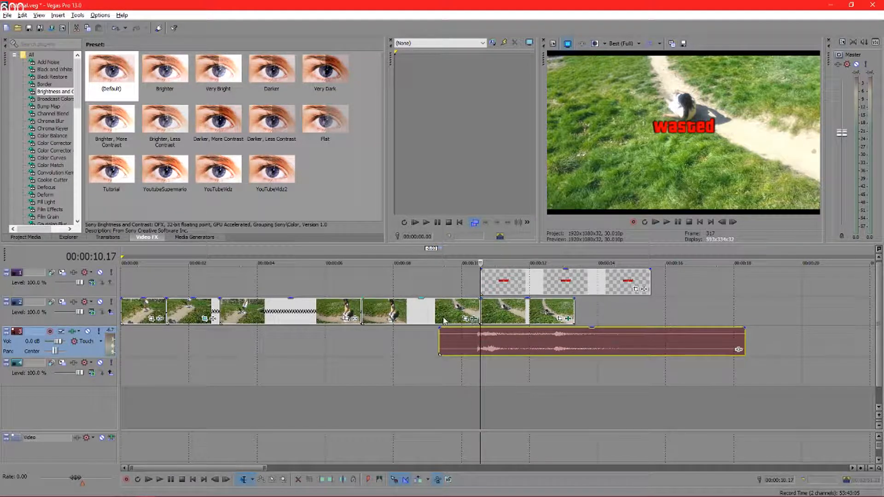
click(353, 318)
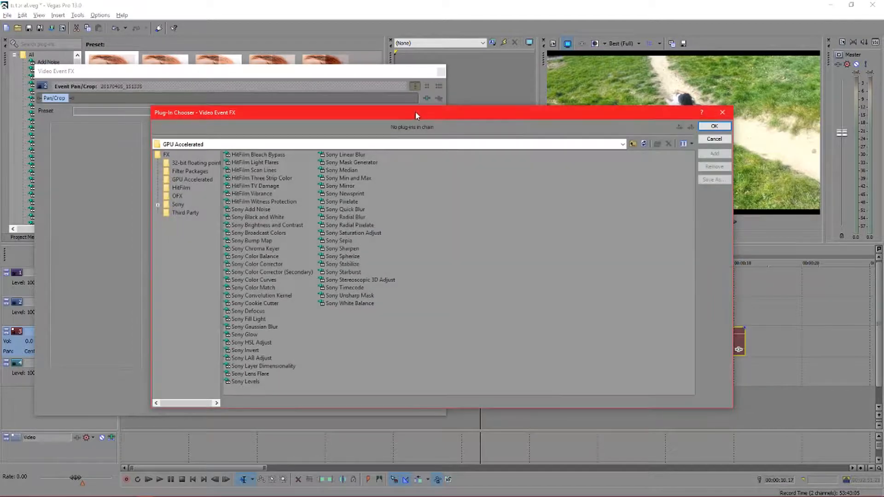
click(716, 140)
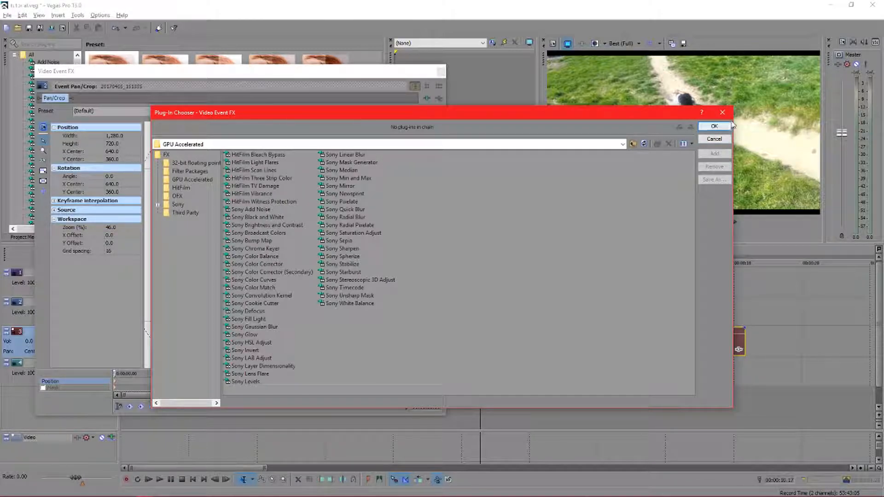
click(715, 140)
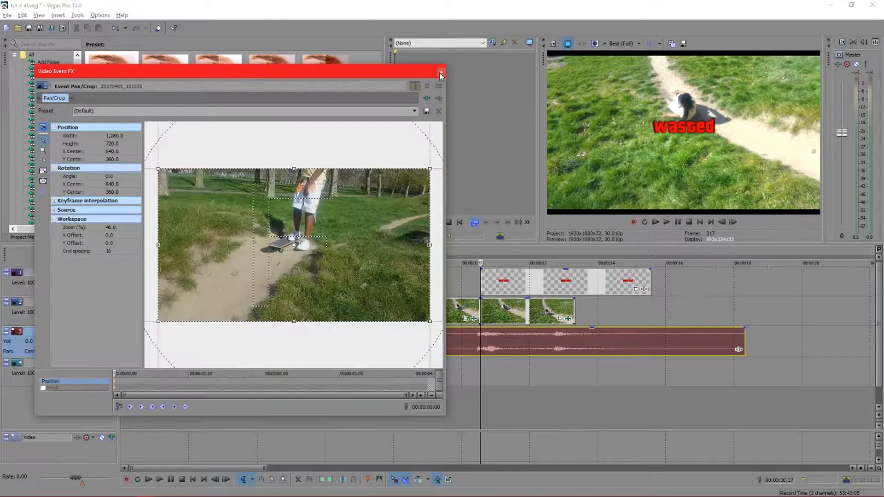
click(441, 72)
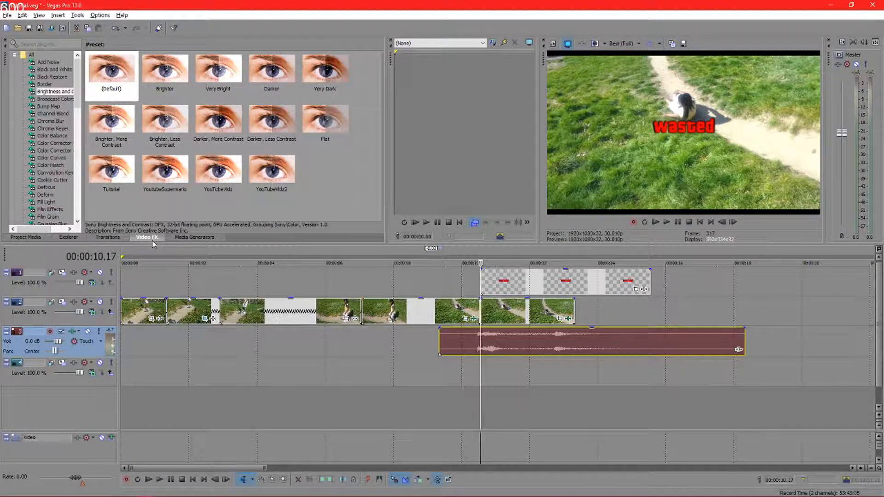
Step: Apply the Sony Brightness and Contrast effect to the third video clip using the "video" preset
drag(53, 91, 311, 313)
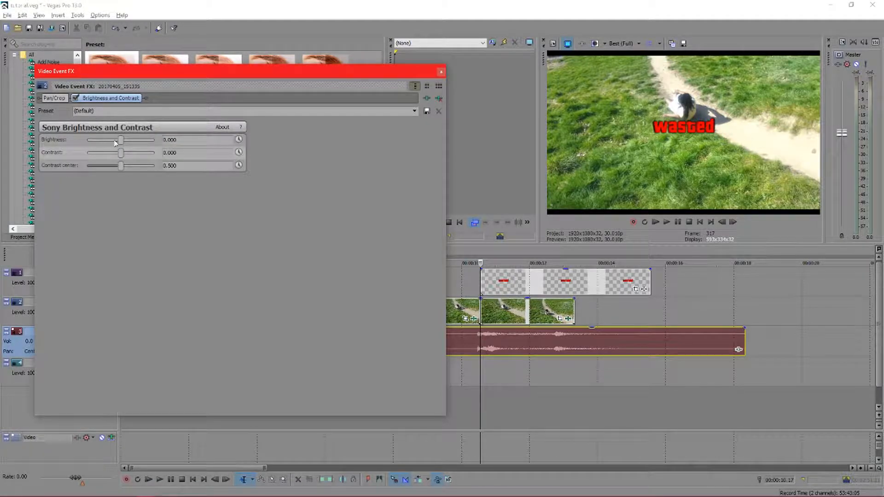
click(415, 112)
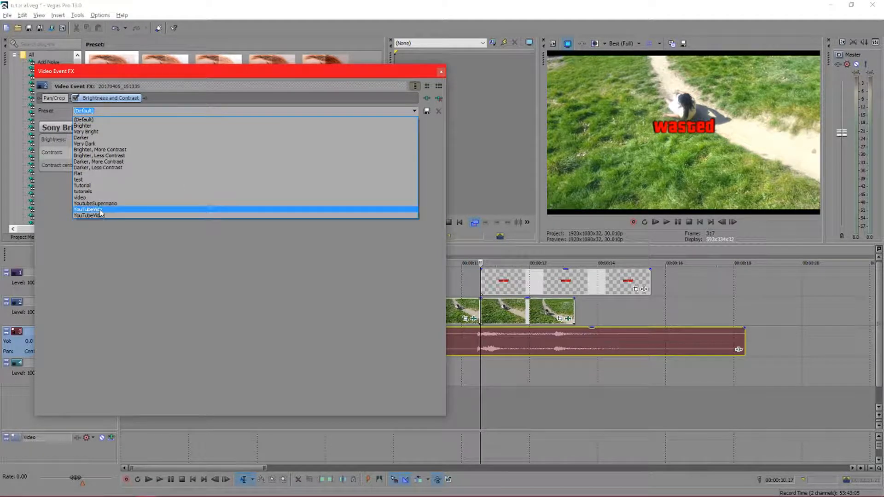
click(97, 194)
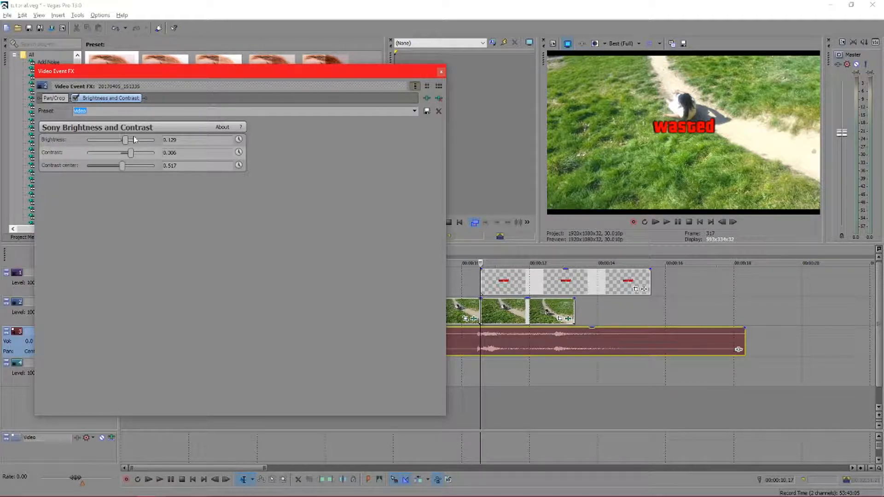
click(441, 73)
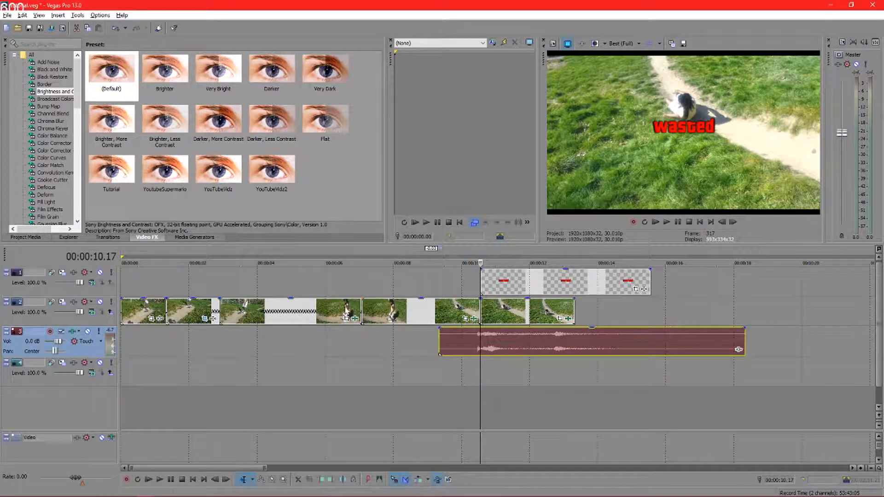
click(216, 321)
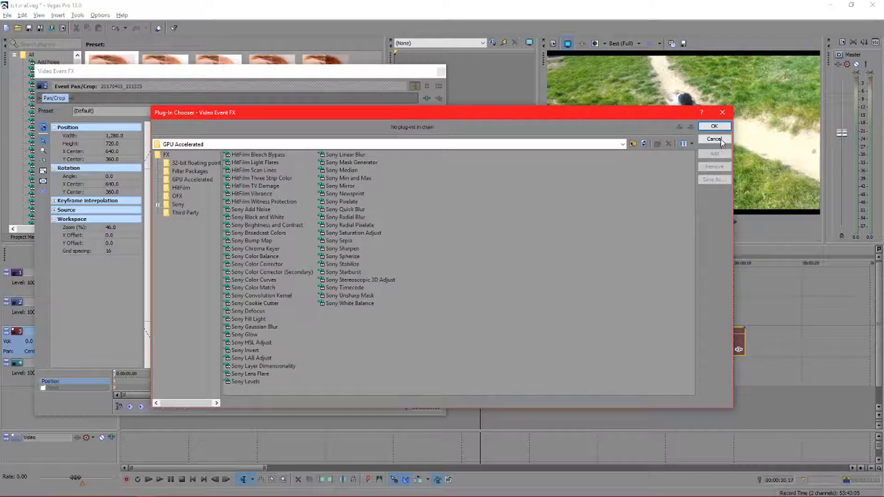
click(718, 138)
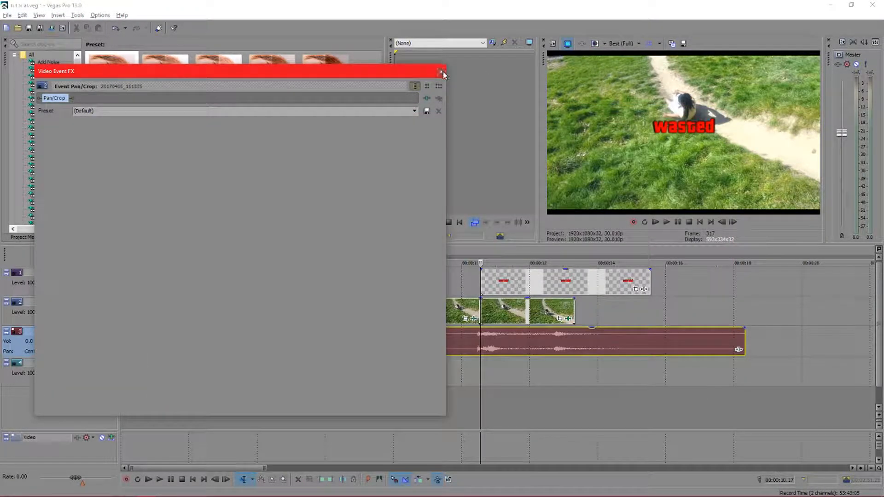
click(441, 72)
Step: Apply the Sony Brightness and Contrast effect to the second video clip
drag(194, 317, 195, 318)
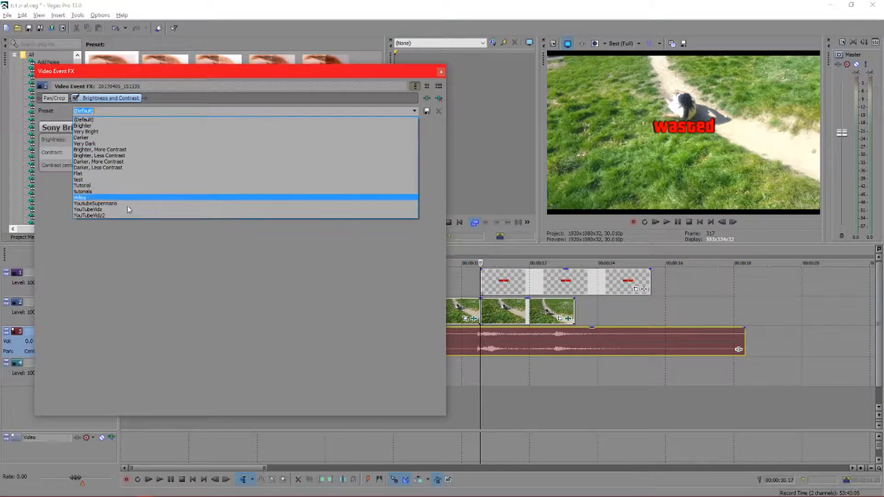
click(153, 203)
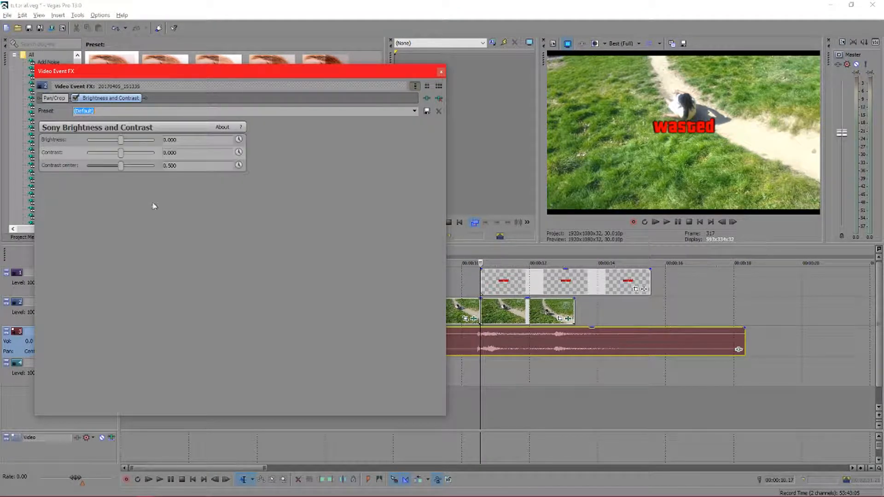
click(440, 72)
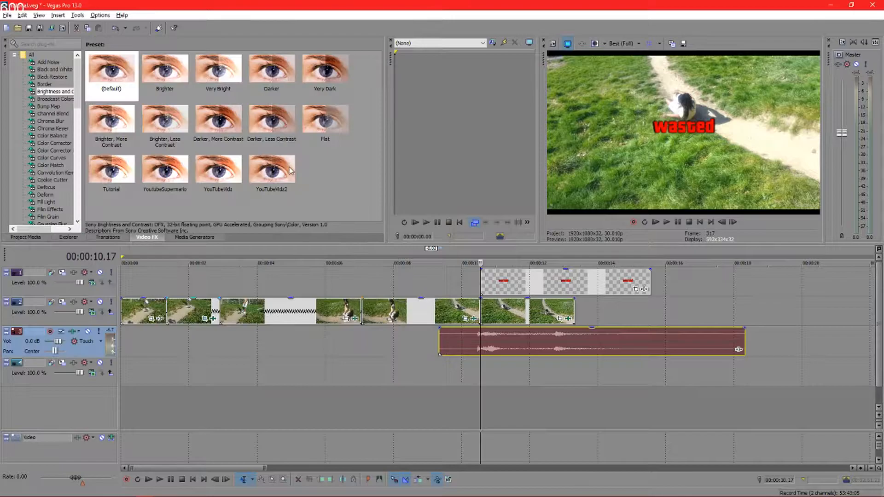
click(160, 318)
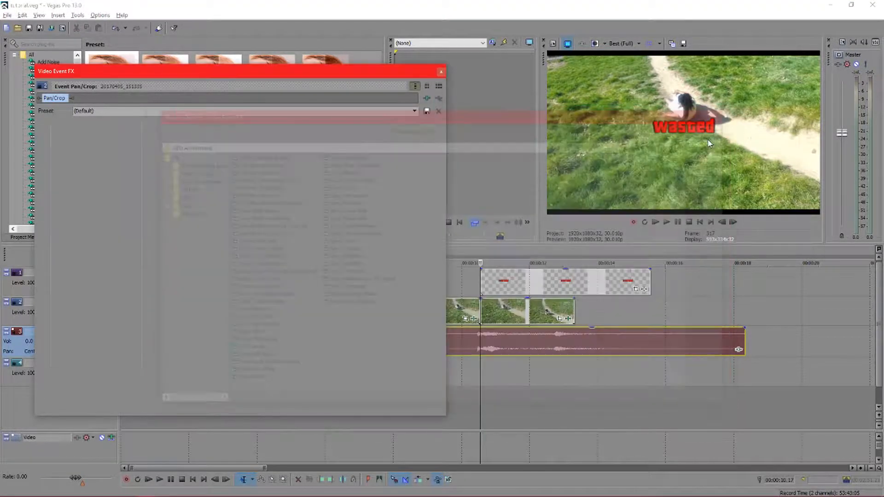
click(713, 126)
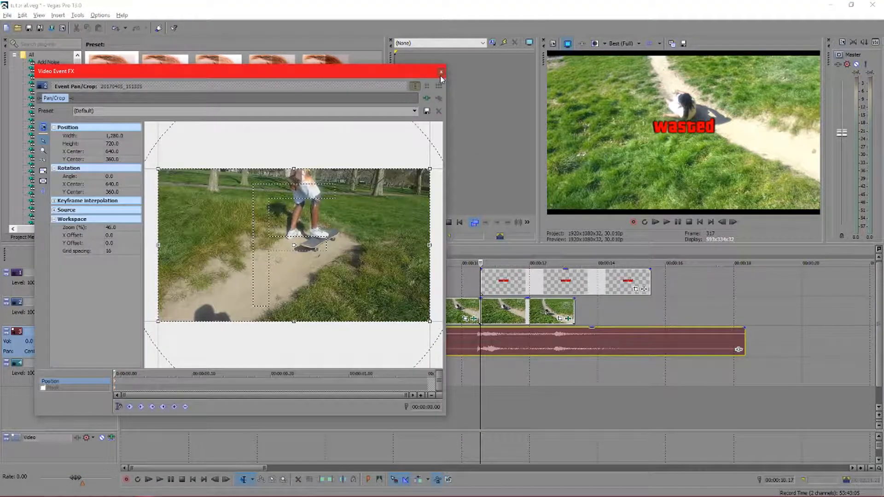
click(440, 71)
Step: Apply the Sony Brightness and Contrast effect to the first video clip using the "video" preset
drag(133, 329, 136, 317)
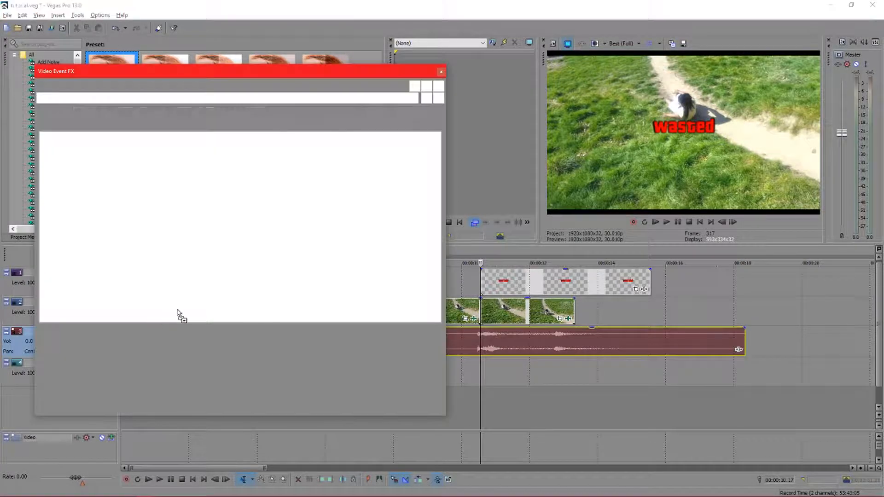
click(414, 111)
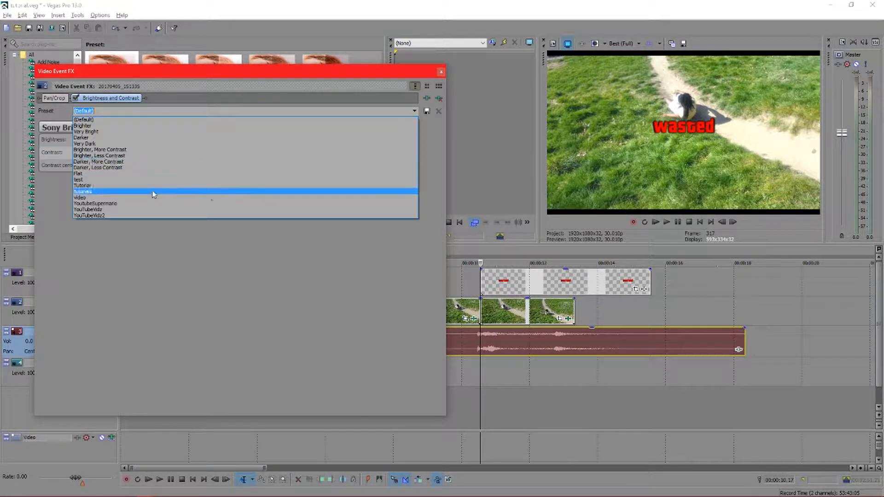
click(138, 200)
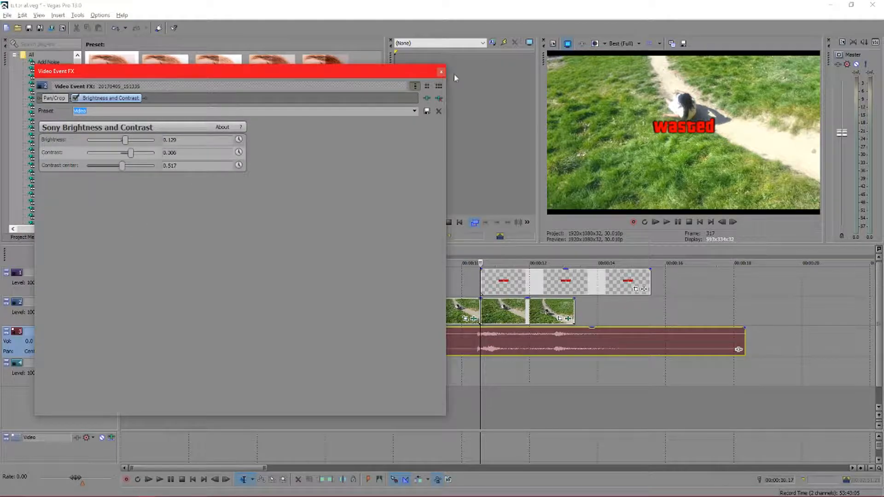
click(440, 72)
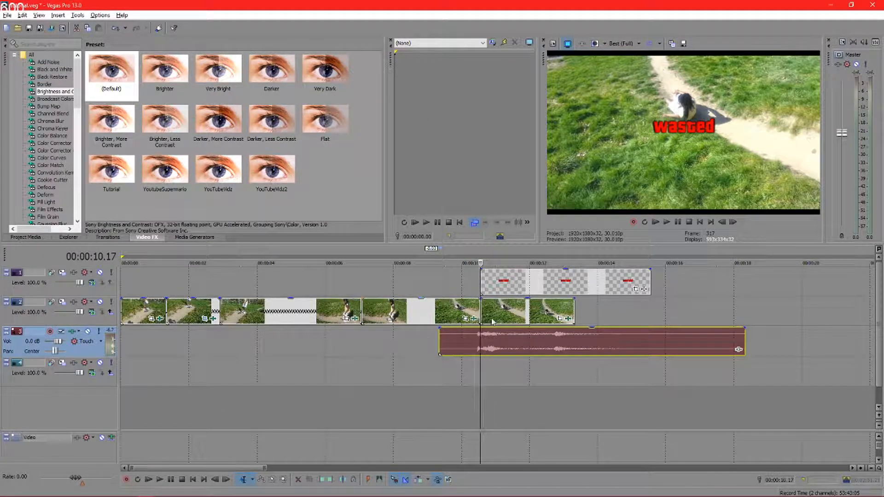
Step: Apply the Sony Glow effect with the default preset to the last video clip, under the "wasted" graphic
click(464, 315)
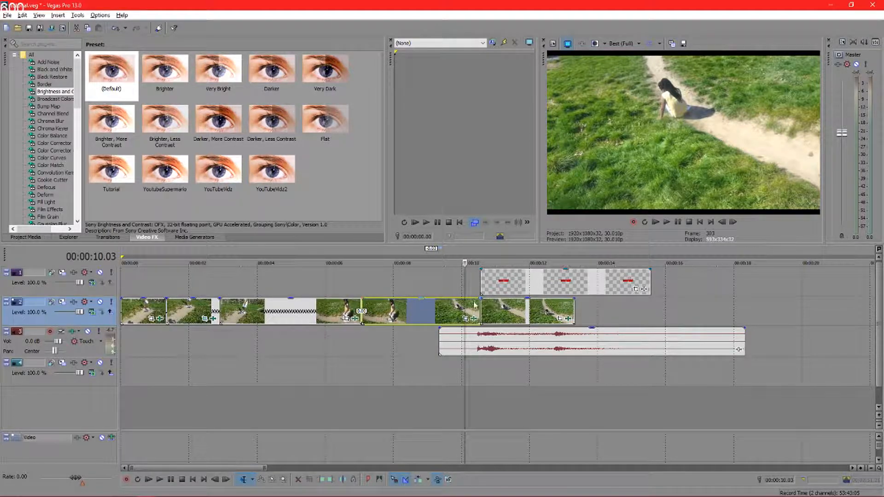
click(501, 311)
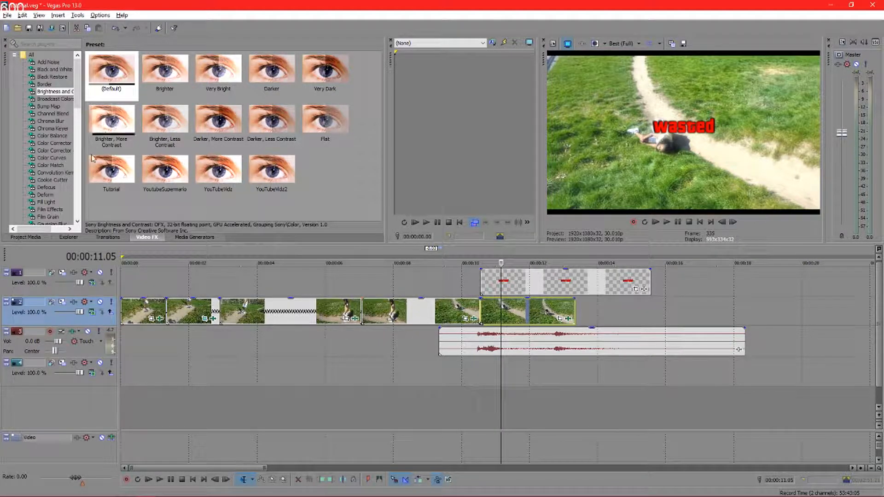
scroll(54, 170, down, 2)
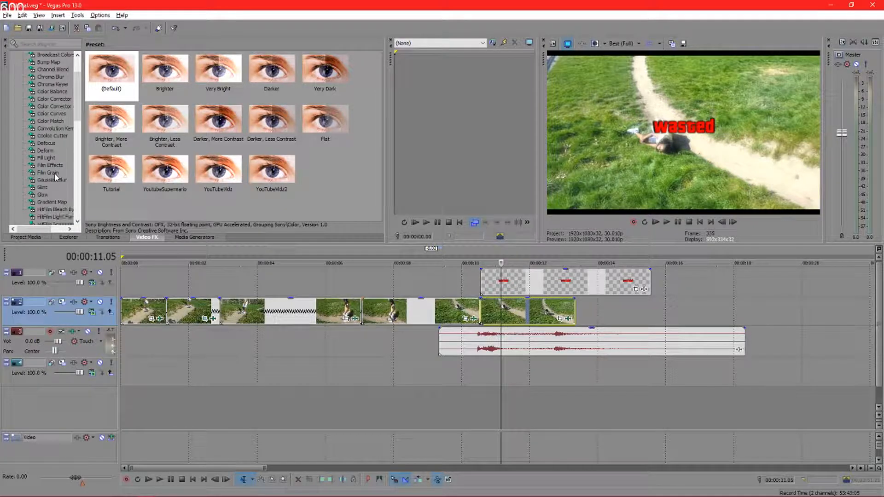
click(42, 195)
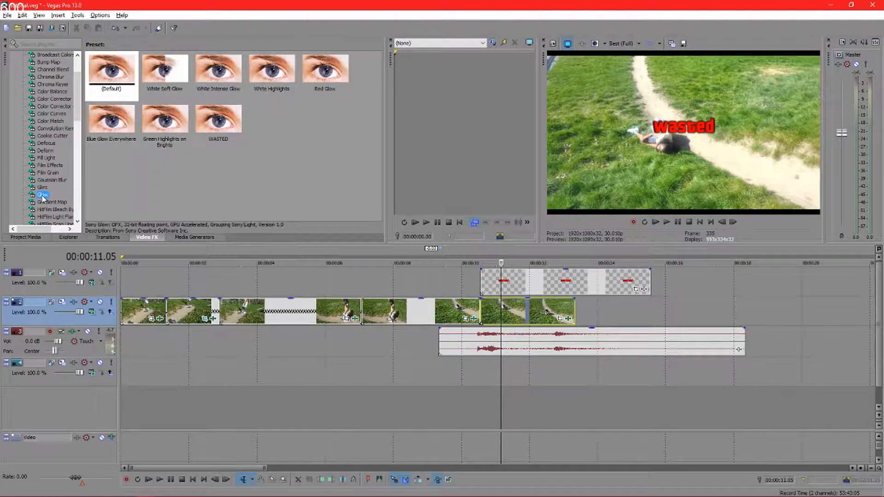
click(115, 73)
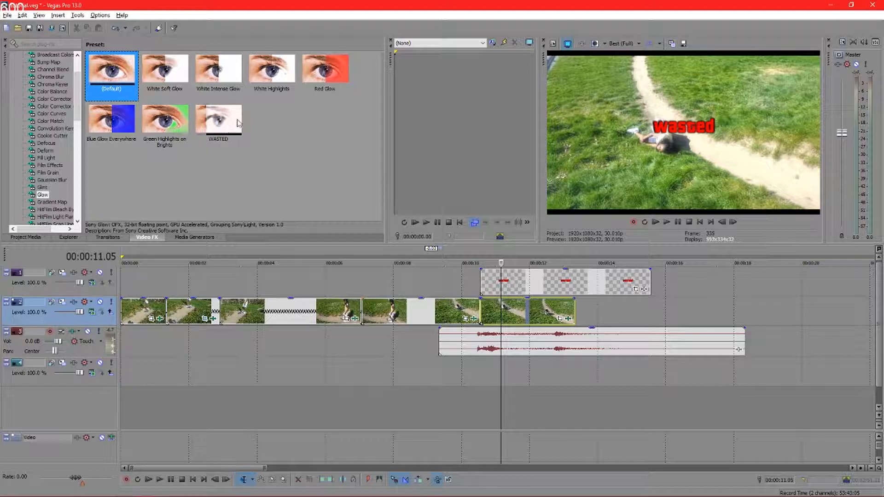
drag(123, 79, 543, 312)
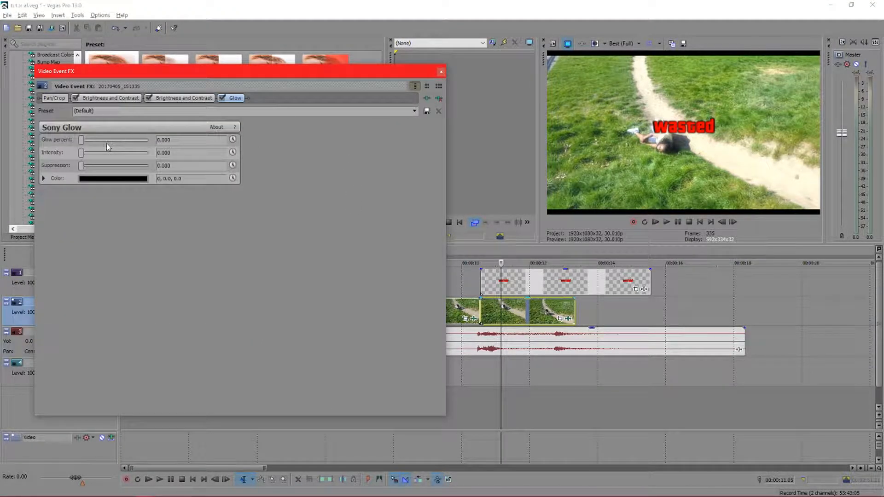
Step: Set the glow color of the last clip's Sony Glow effect to white
click(92, 179)
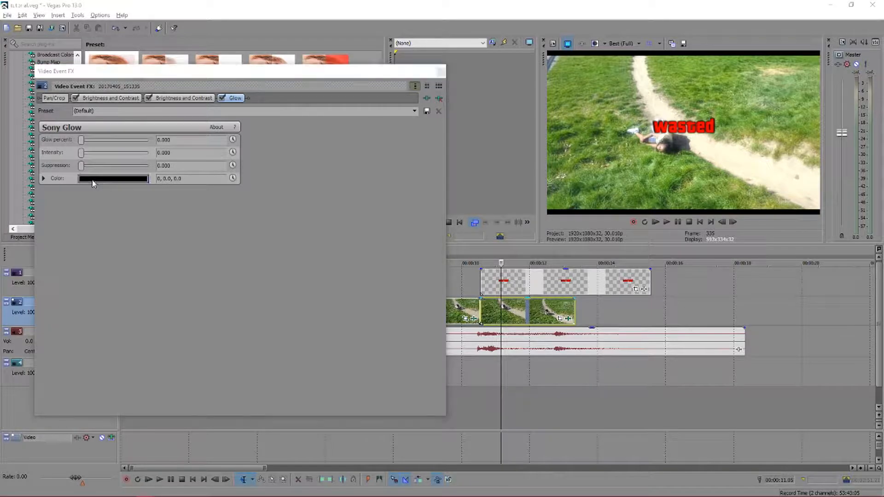
click(47, 209)
drag(37, 206, 33, 198)
click(218, 222)
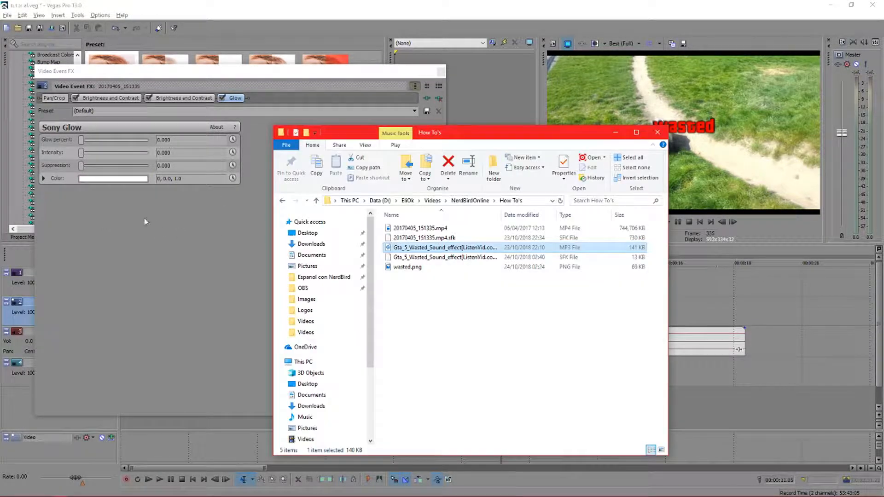
click(615, 132)
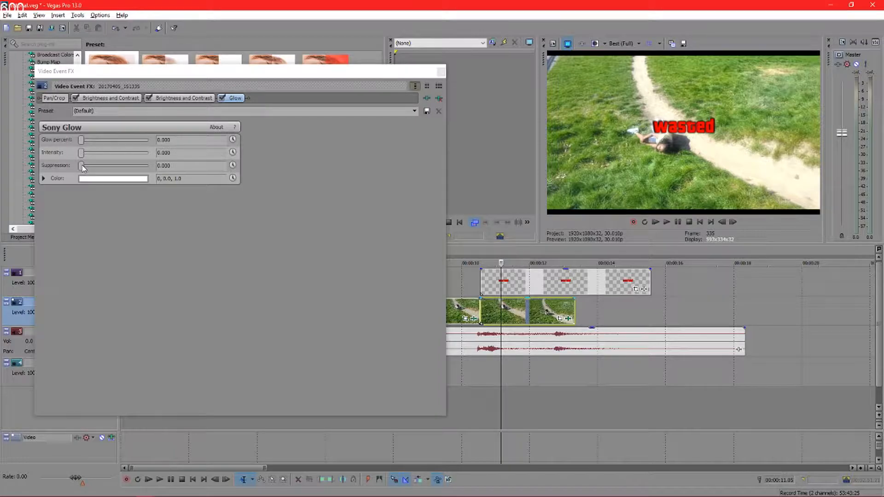
Step: Try a glow percent of 0.769, intensity of 1.905 and suppression of 0.197 on the last clip and preview the look
click(518, 311)
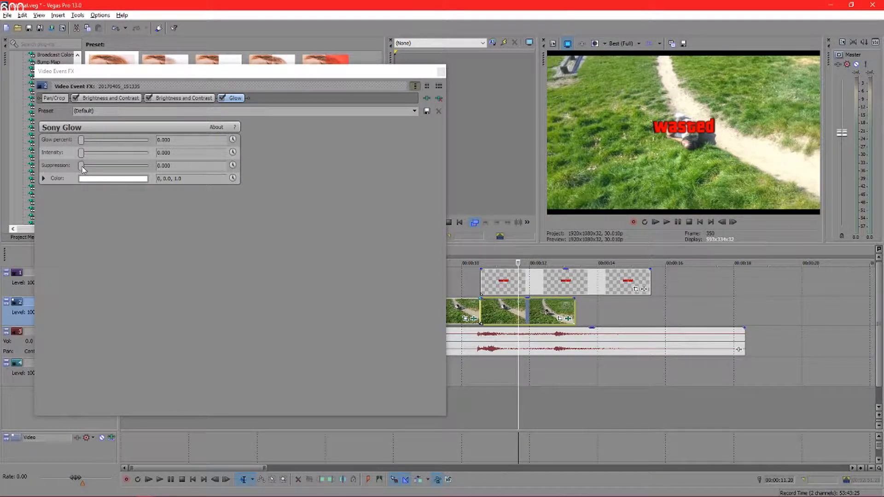
drag(81, 140, 88, 157)
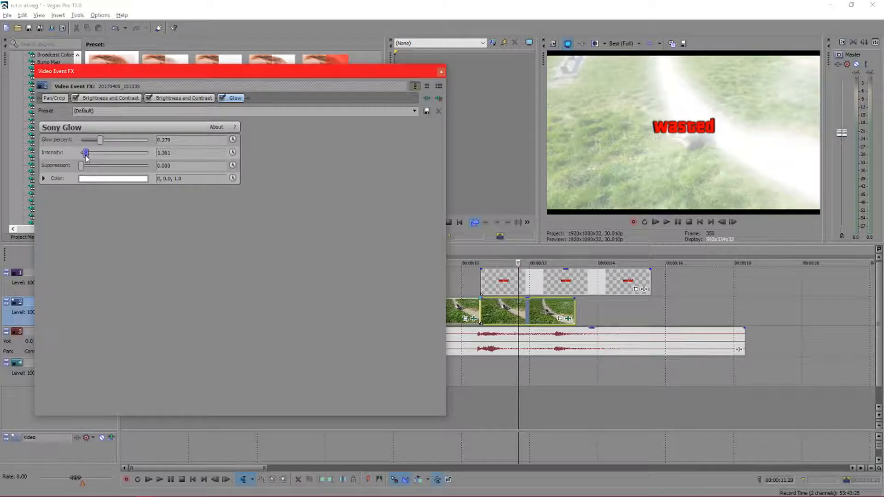
drag(82, 169, 138, 143)
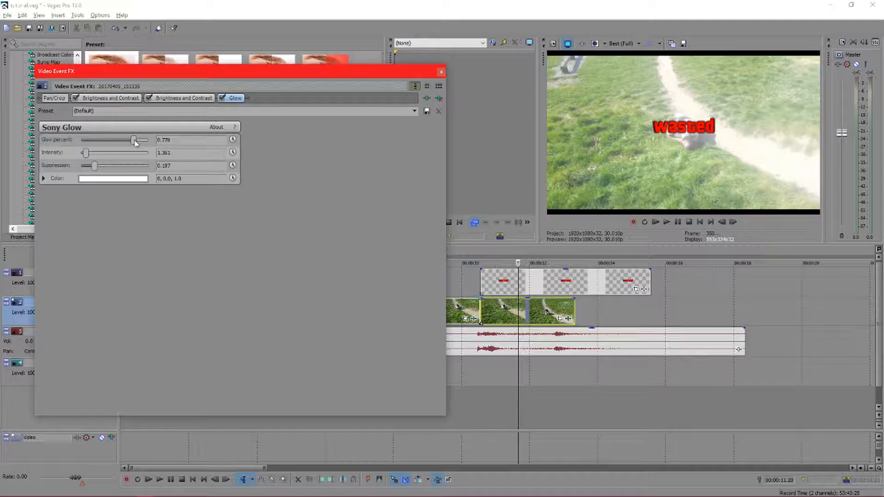
mouse_move(87, 155)
mouse_down()
mouse_move(98, 153)
mouse_move(89, 151)
mouse_up()
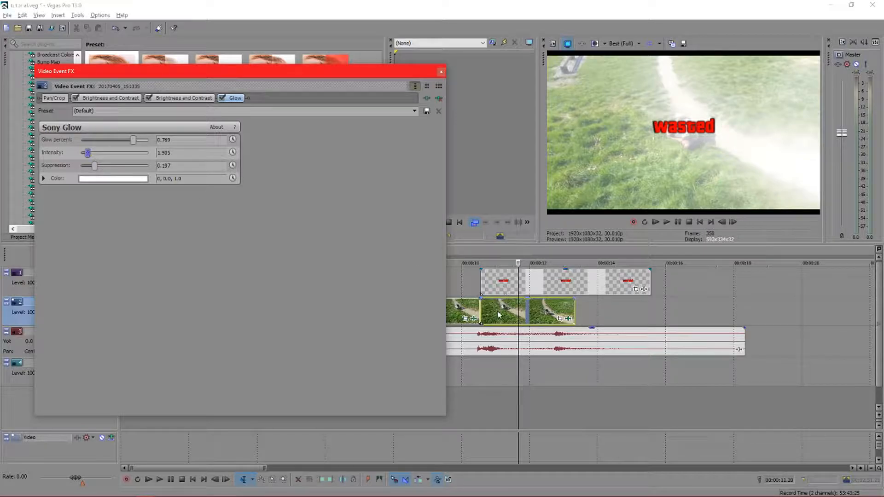
key(space)
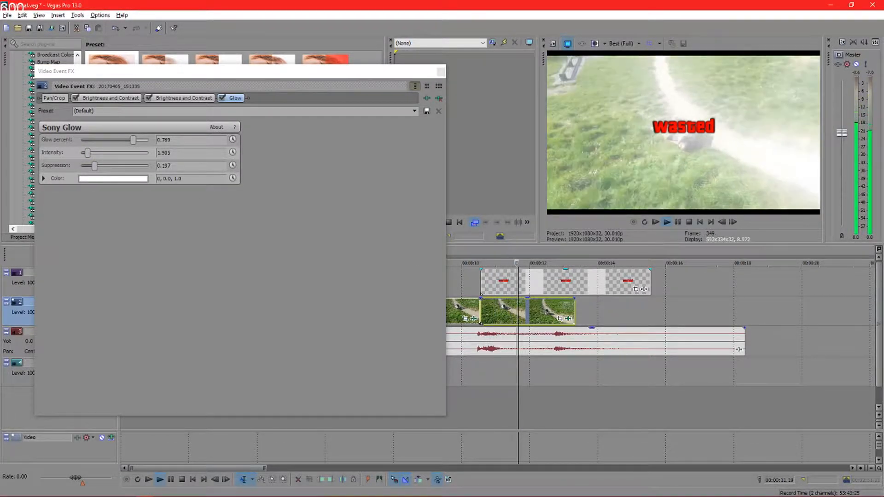
key(space)
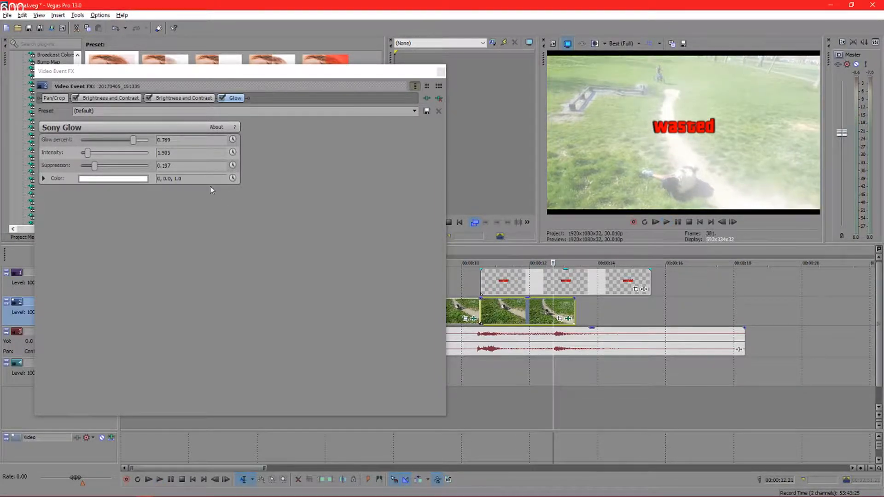
Step: Set the last clip's glow intensity to 2.313, suppression to 0.184 and glow percent to 0.068, and close the effect settings
drag(87, 152, 89, 157)
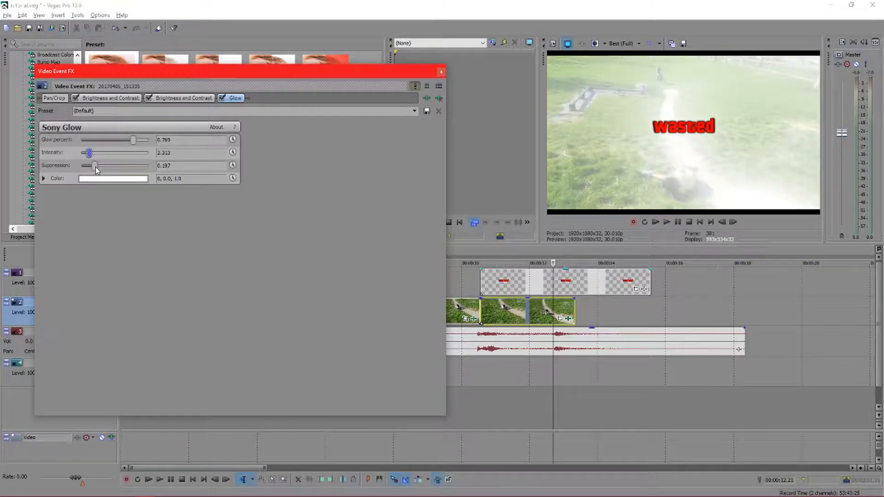
drag(96, 169, 95, 163)
drag(138, 144, 85, 128)
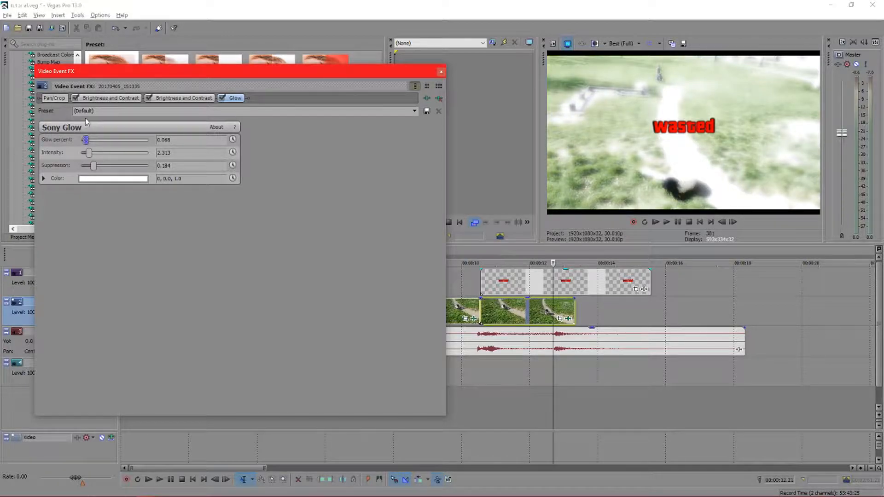
drag(84, 112, 88, 114)
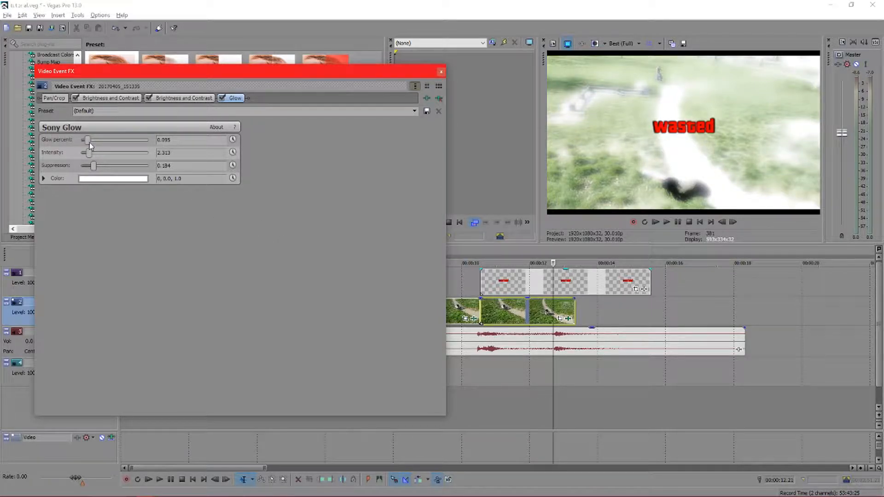
drag(90, 144, 89, 143)
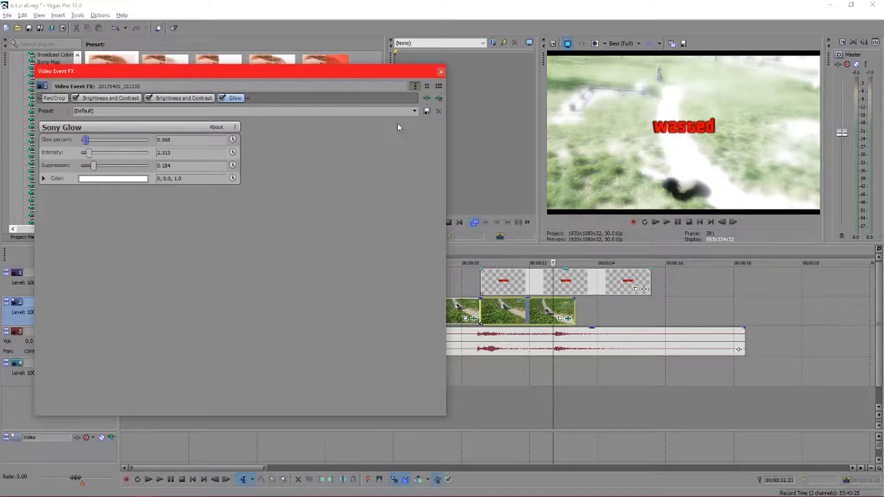
click(440, 73)
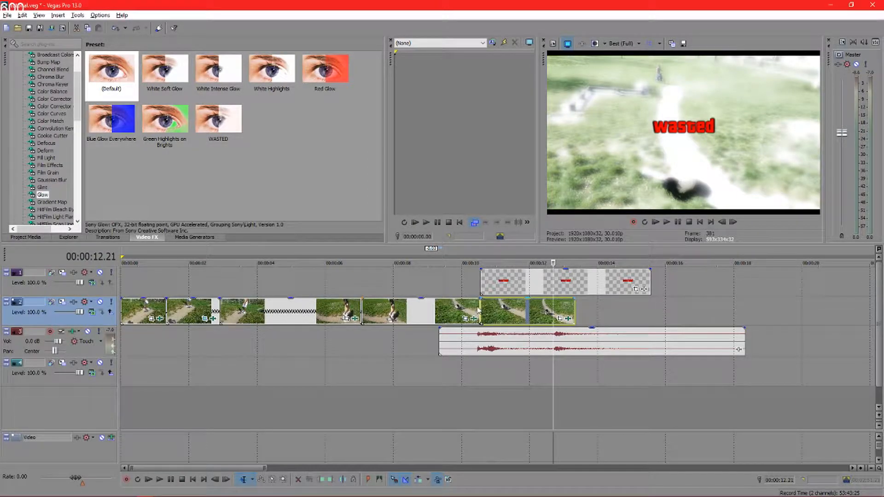
Step: Play back the transition from the preceding clip into the glowing last clip
click(469, 310)
key(space)
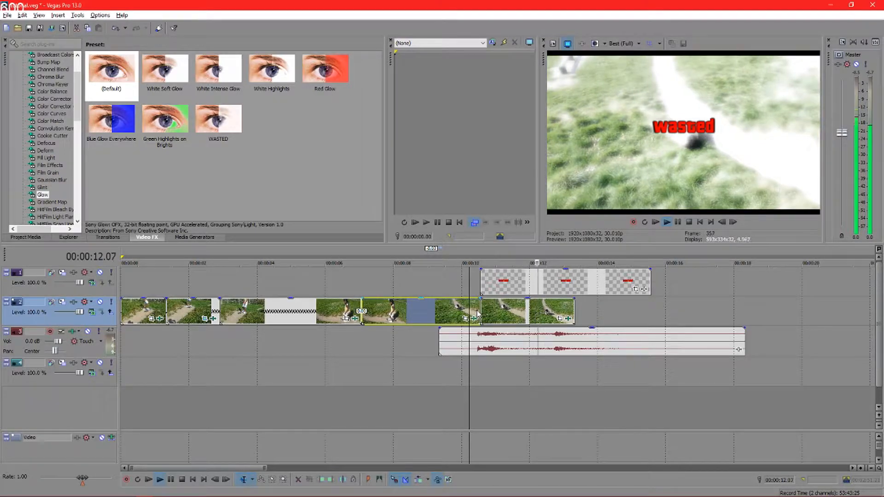
key(space)
Step: Extend the last video clip and trim the sound effect so both end with the "wasted" graphic, and preview the ending
drag(575, 311, 651, 304)
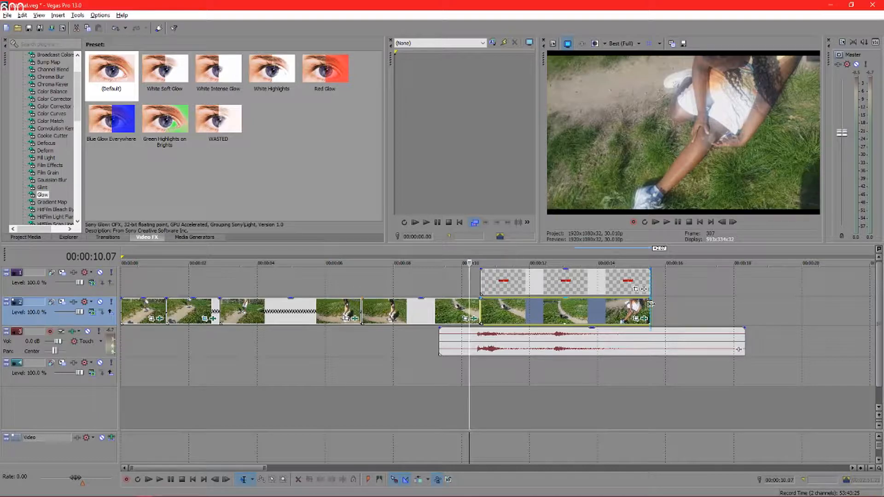
drag(644, 303, 644, 304)
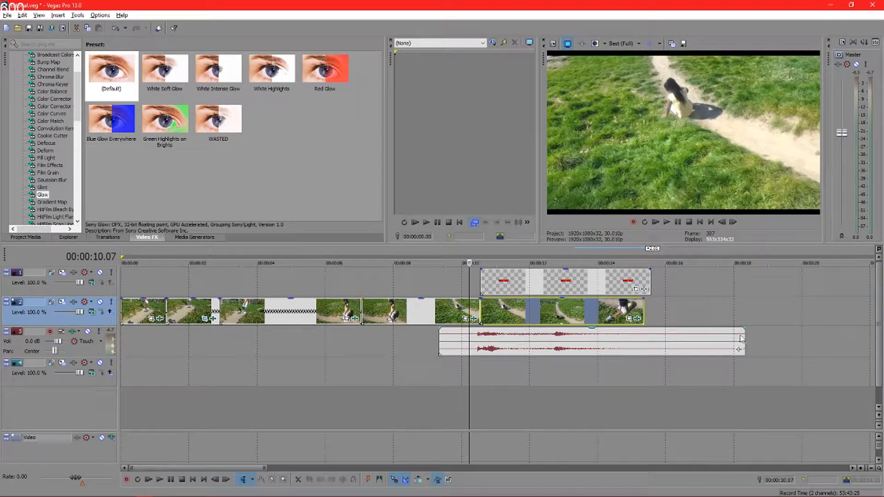
drag(742, 339, 650, 340)
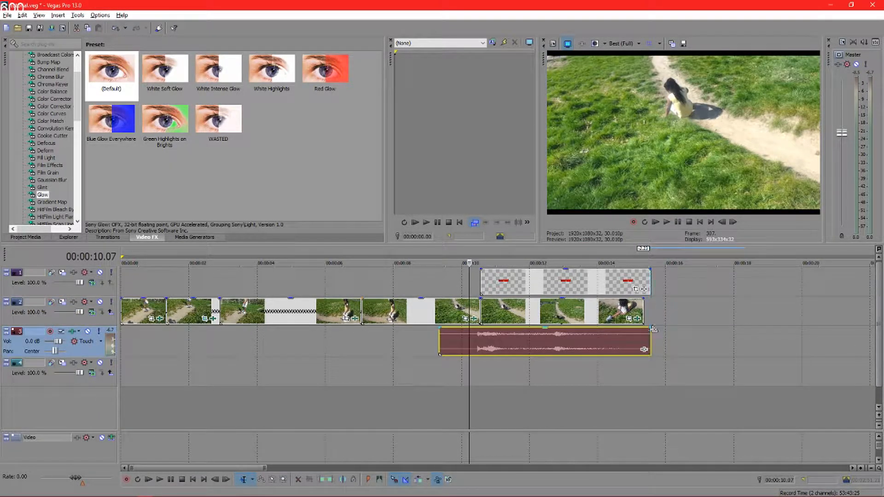
drag(644, 307, 649, 308)
key(space)
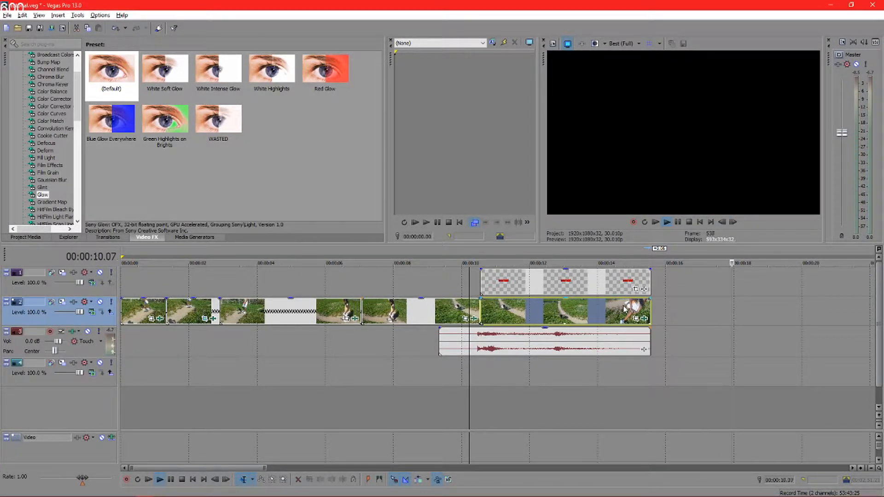
key(space)
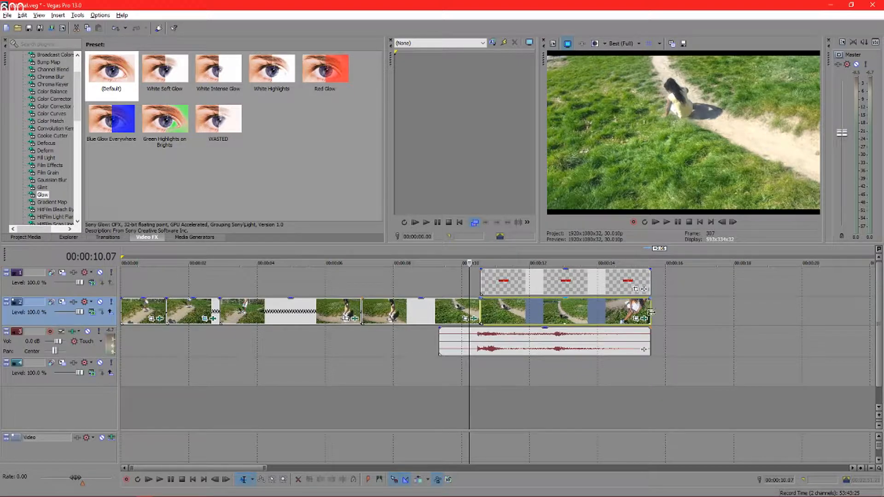
Step: Extend the last video clip slightly past the "wasted" graphic and add fade-outs to the graphic and the sound effect
drag(650, 312, 622, 299)
drag(650, 270, 607, 271)
drag(651, 329, 638, 335)
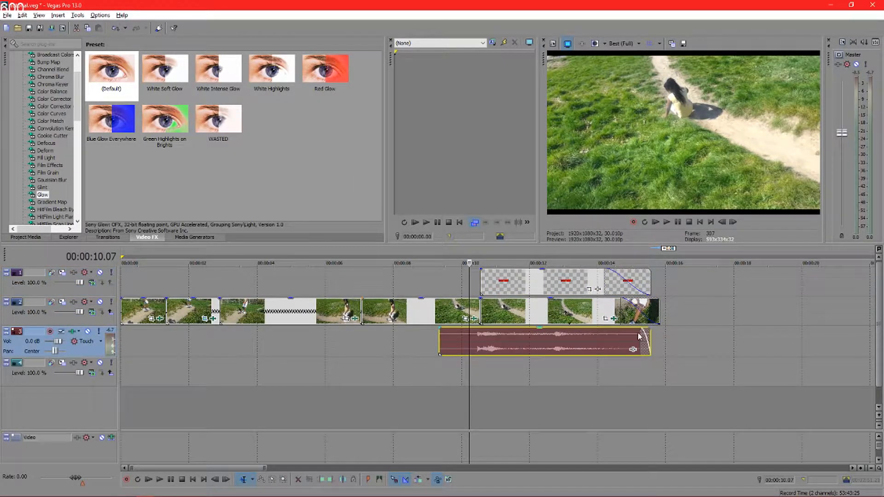
click(492, 392)
Step: Play the whole project from the beginning to check the finished effect
click(394, 378)
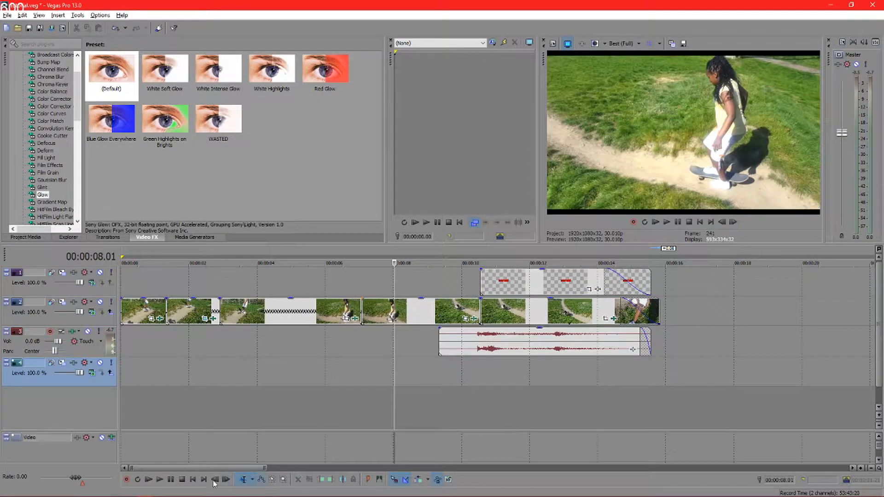
click(193, 479)
key(space)
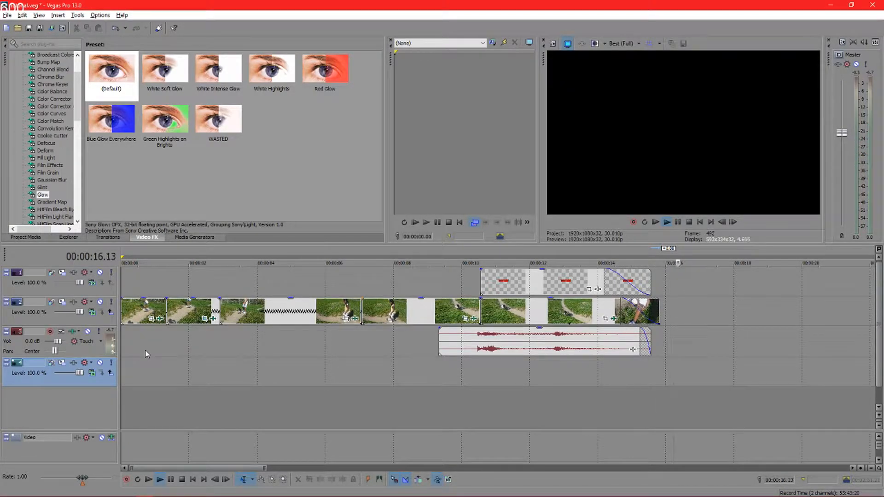
key(space)
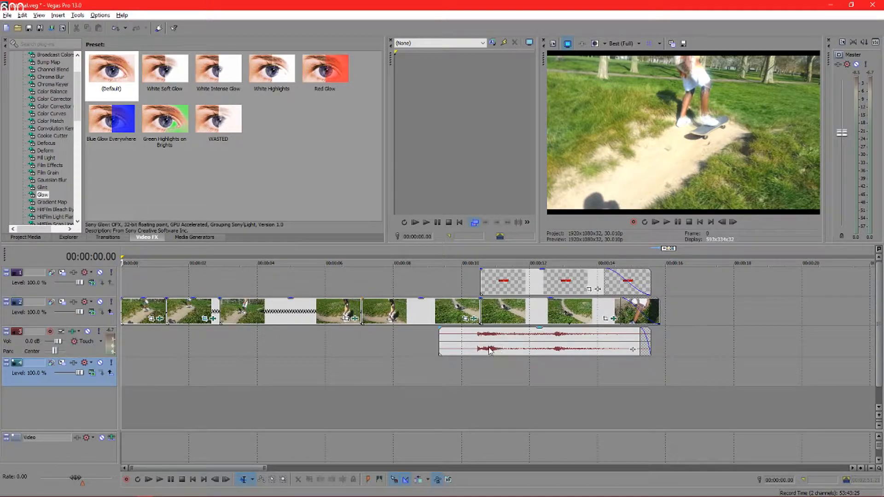
Step: Select the "wasted" graphic and inspect the frames at its start and partway through
click(480, 280)
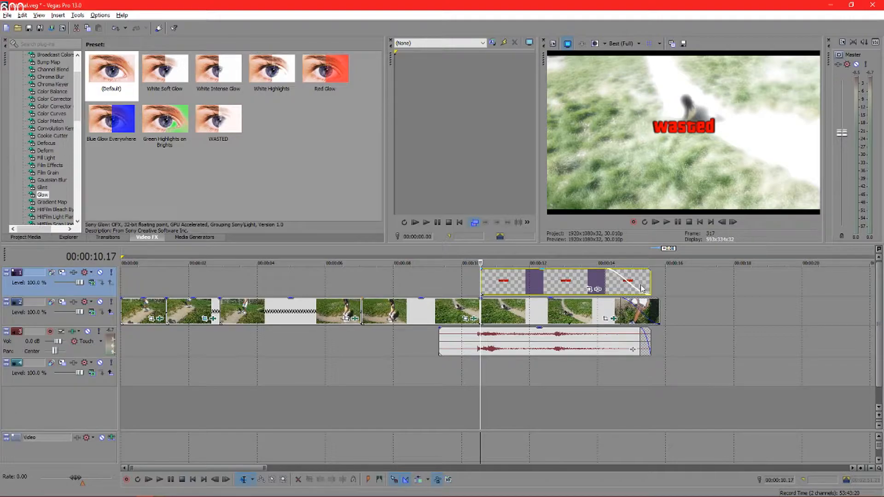
click(593, 285)
click(526, 280)
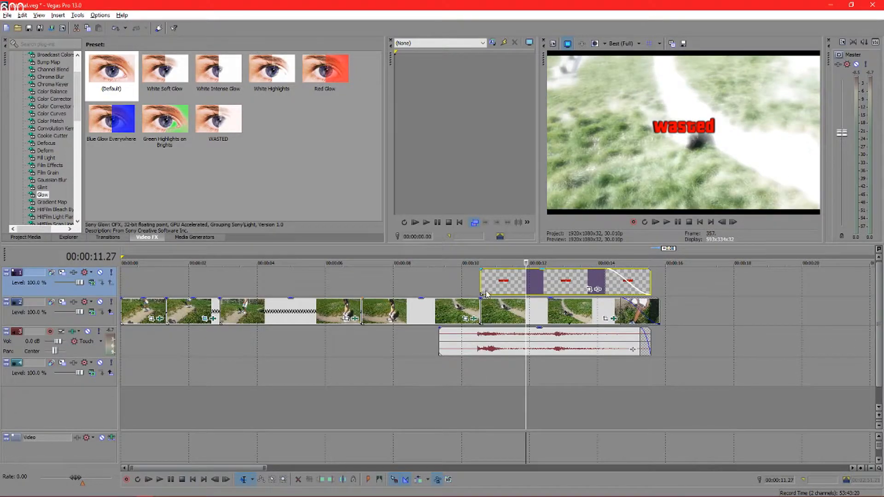